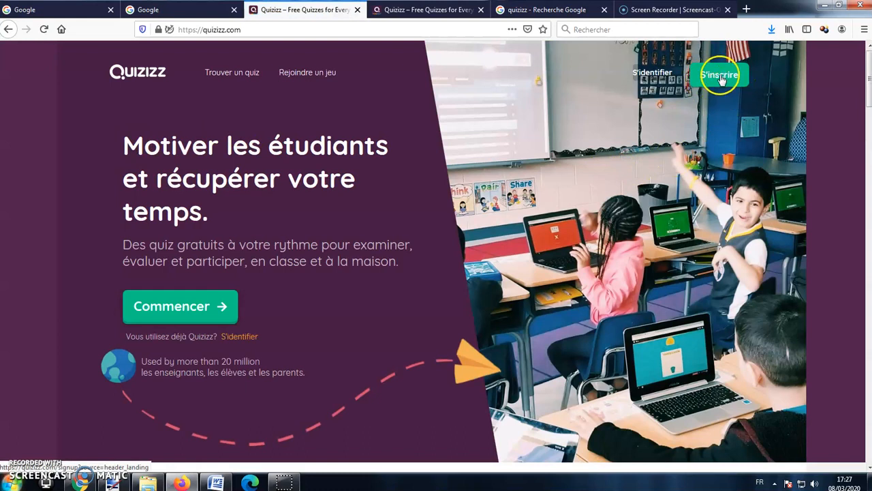
Step: Begin a Quizizz sign-up with the teacher's e-mail address, accepting only the required terms and privacy policy
{"action": "left_click", "coordinate": [721, 77]}
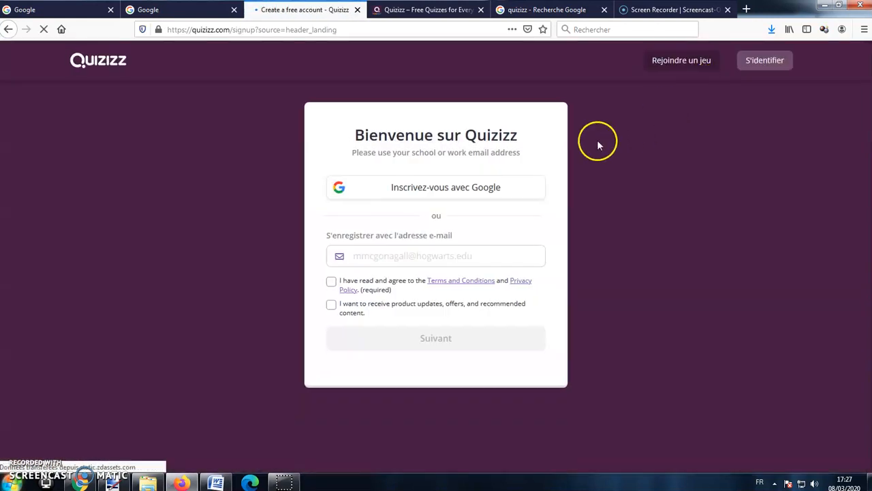
{"action": "right_click", "coordinate": [421, 255]}
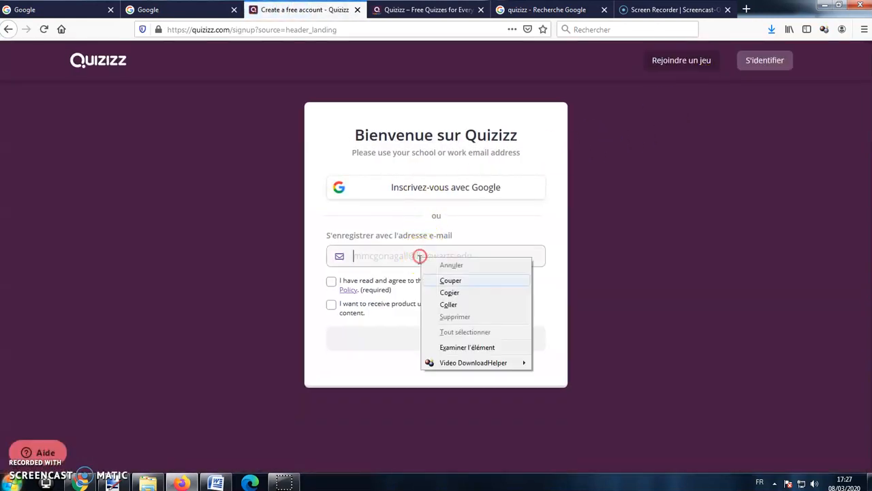
{"action": "left_click", "coordinate": [450, 305]}
{"action": "key", "text": "BackSpace"}
{"action": "type", "text": "mail.com"}
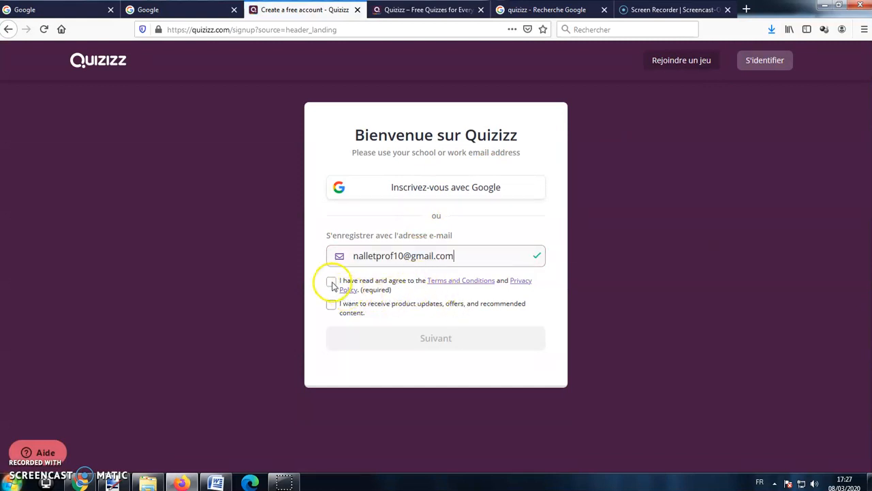
{"action": "left_click", "coordinate": [332, 282]}
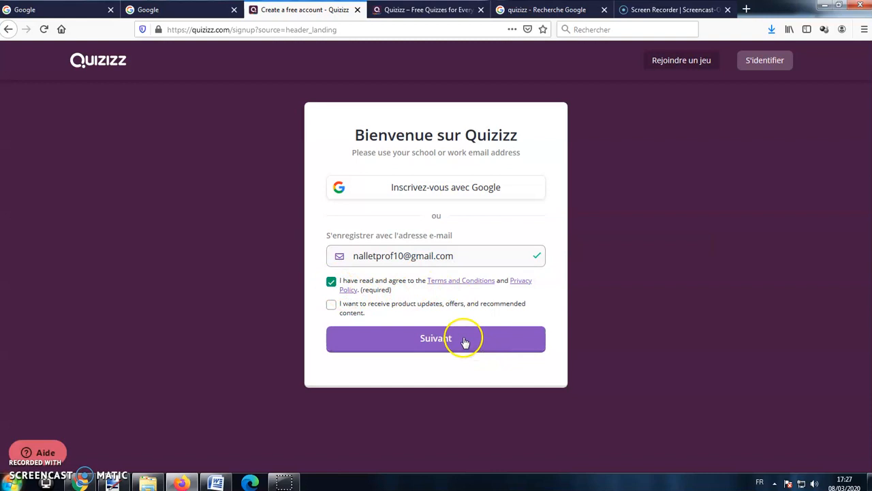
{"action": "left_click", "coordinate": [464, 341]}
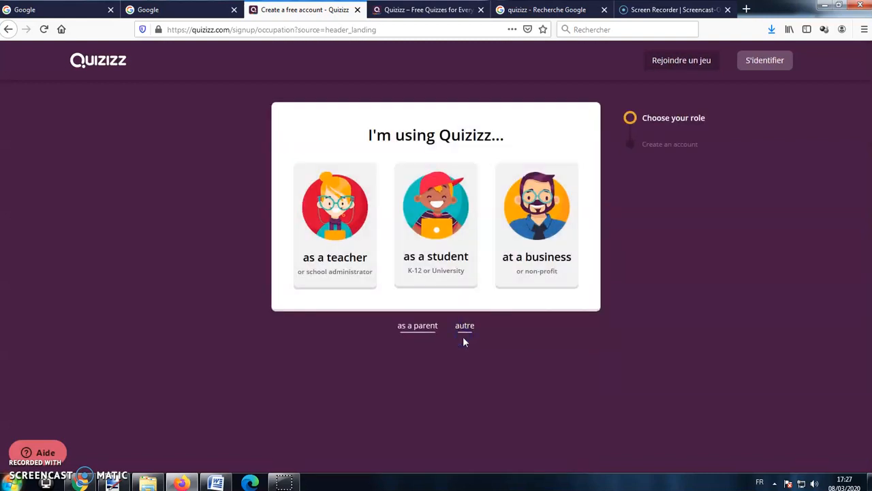
Step: Choose the teacher role, look at the title choices in the account details, and abandon the sign-up by closing its page
{"action": "left_click", "coordinate": [347, 227]}
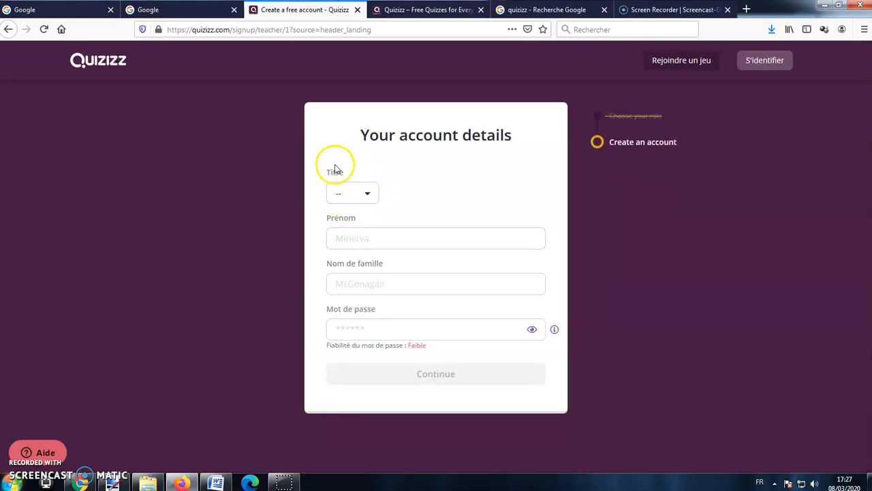
{"action": "left_click", "coordinate": [368, 196]}
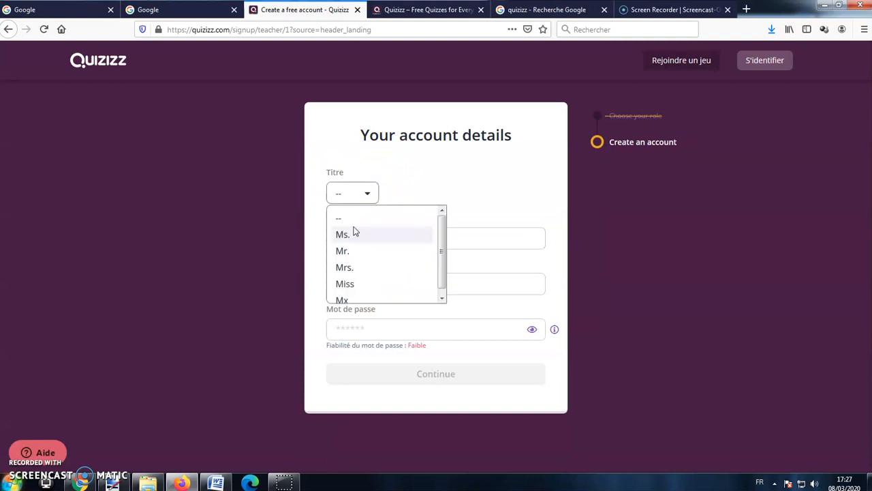
{"action": "left_click", "coordinate": [403, 190]}
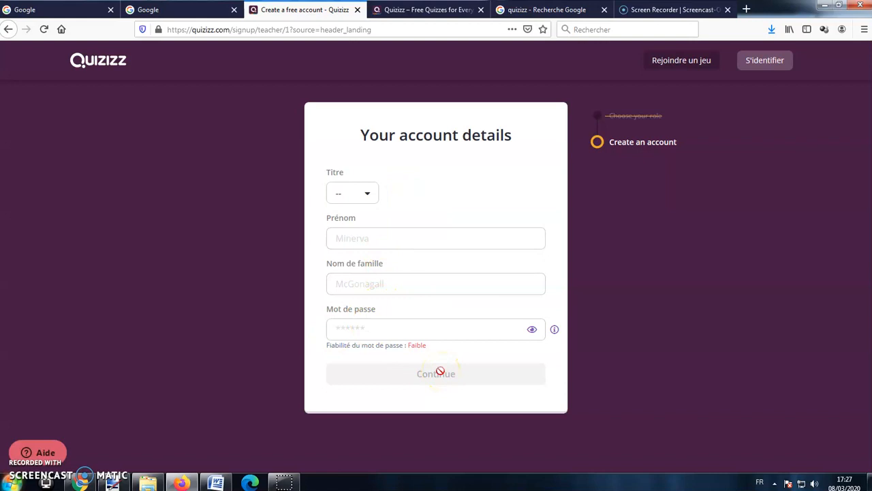
{"action": "left_click", "coordinate": [357, 10]}
{"action": "left_click", "coordinate": [312, 10]}
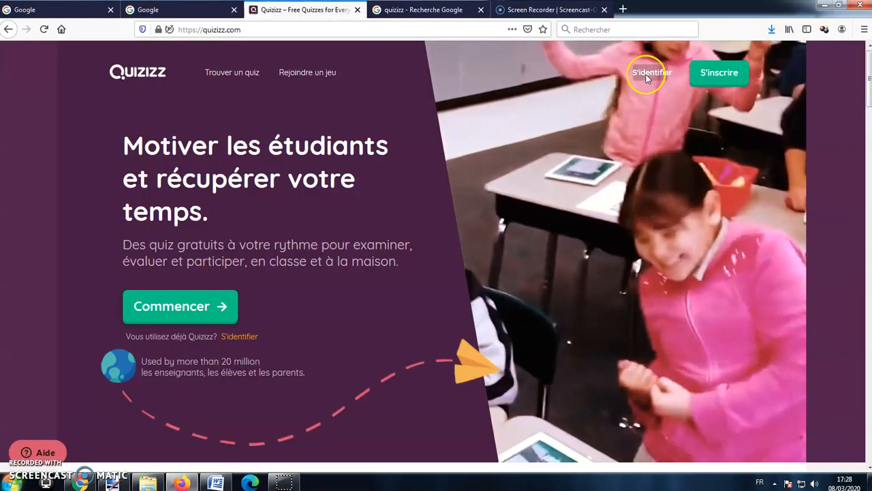
Step: Sign in to Quizizz with Google using the third listed account
{"action": "left_click", "coordinate": [651, 72]}
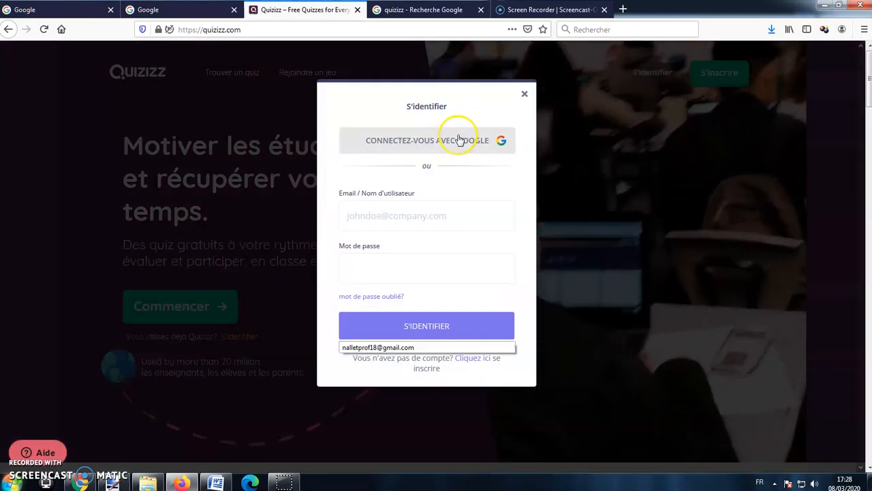
{"action": "left_click", "coordinate": [454, 140]}
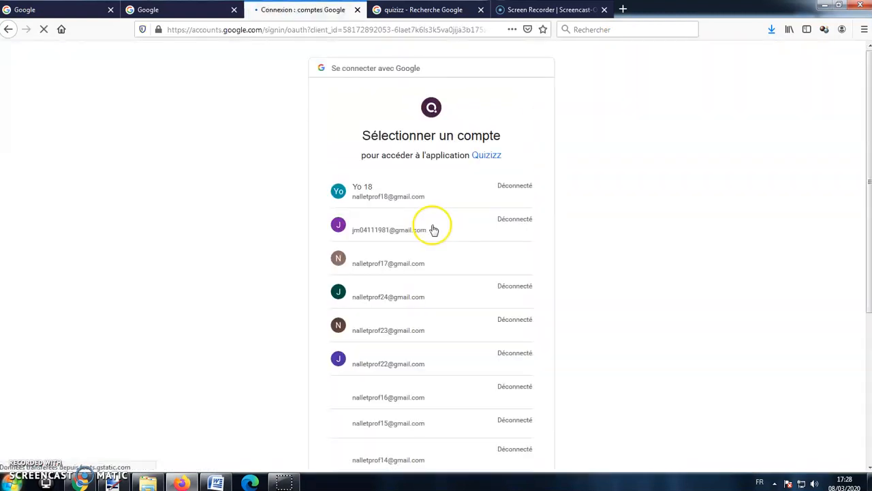
{"action": "left_click", "coordinate": [395, 270]}
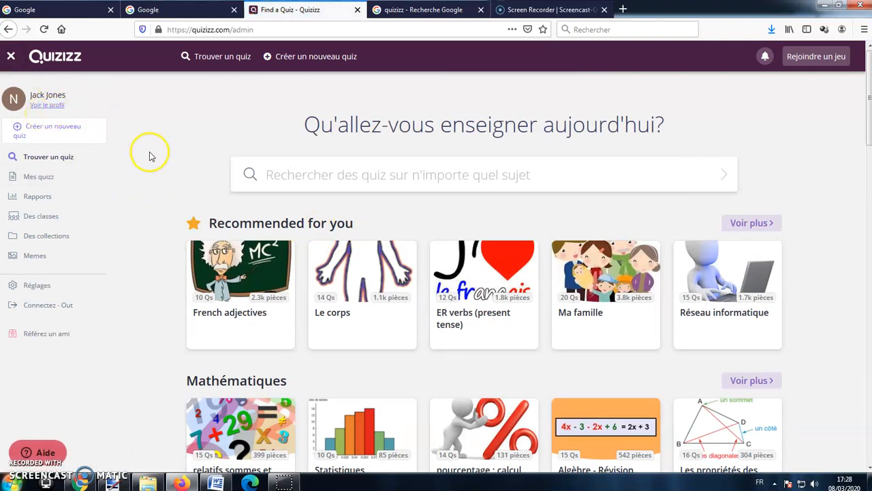
Step: View the existing personal quizzes, and create a new quiz named "Gastronomie 2" with the subject Autre
{"action": "left_click", "coordinate": [48, 182]}
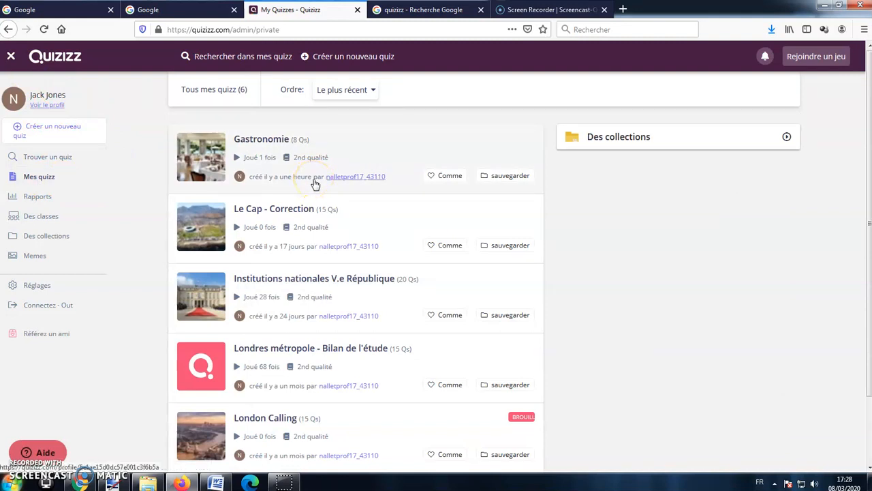
{"action": "left_click", "coordinate": [352, 58]}
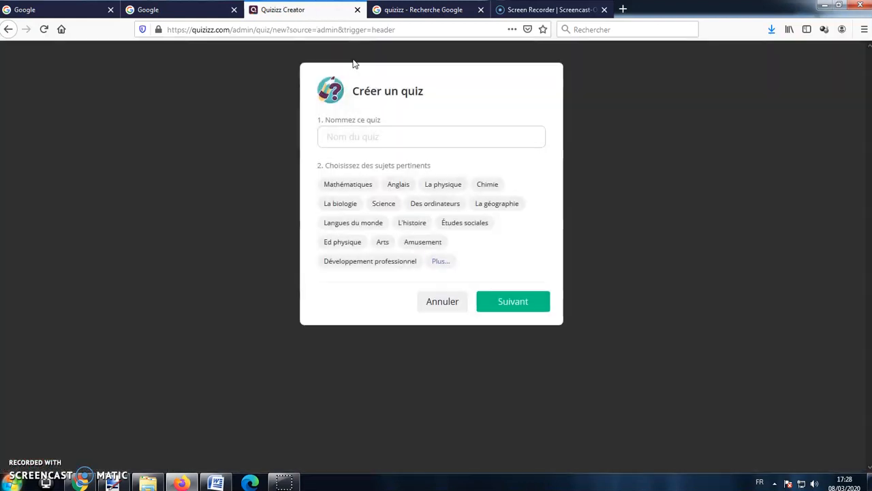
{"action": "left_click", "coordinate": [371, 136]}
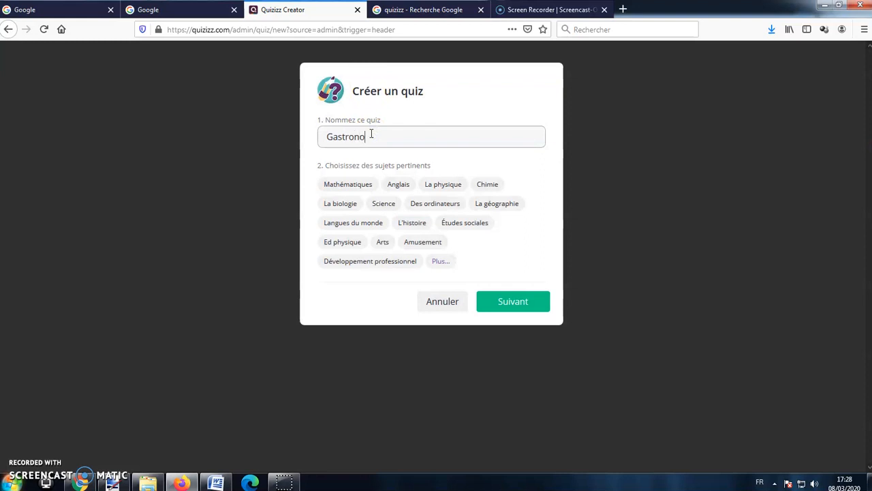
{"action": "type", "text": "Gastronomie 2"}
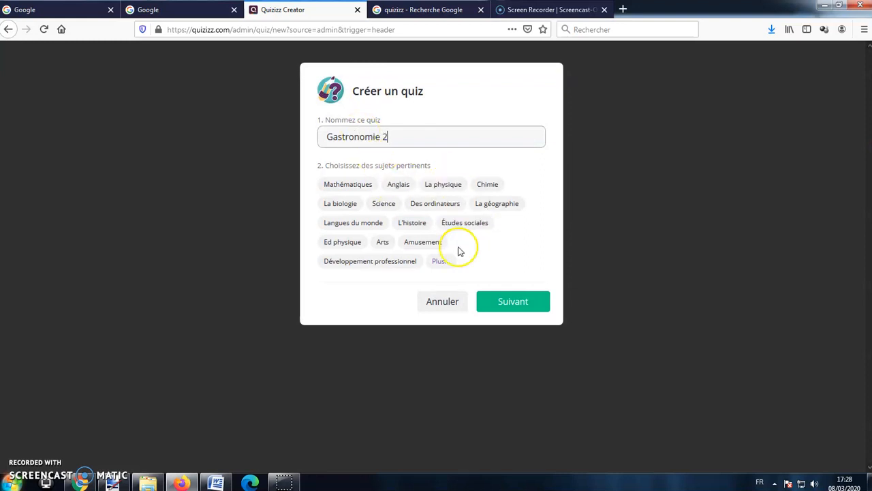
{"action": "left_click", "coordinate": [441, 262]}
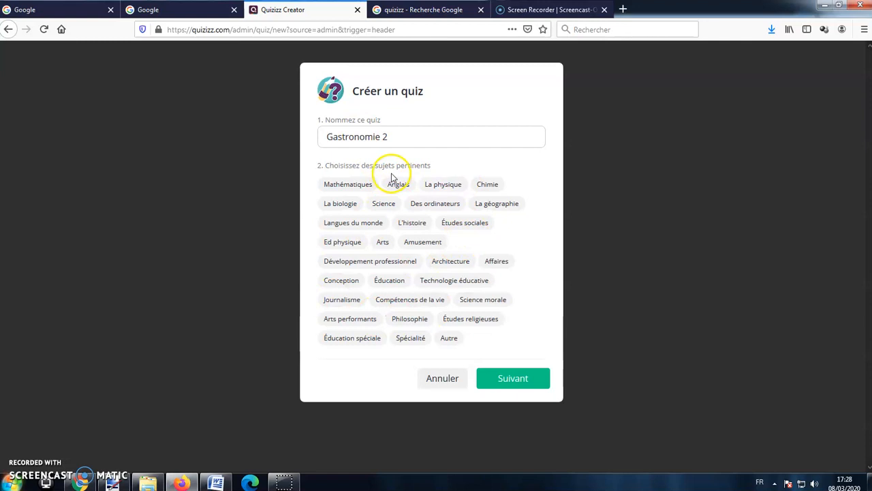
{"action": "left_click", "coordinate": [449, 337]}
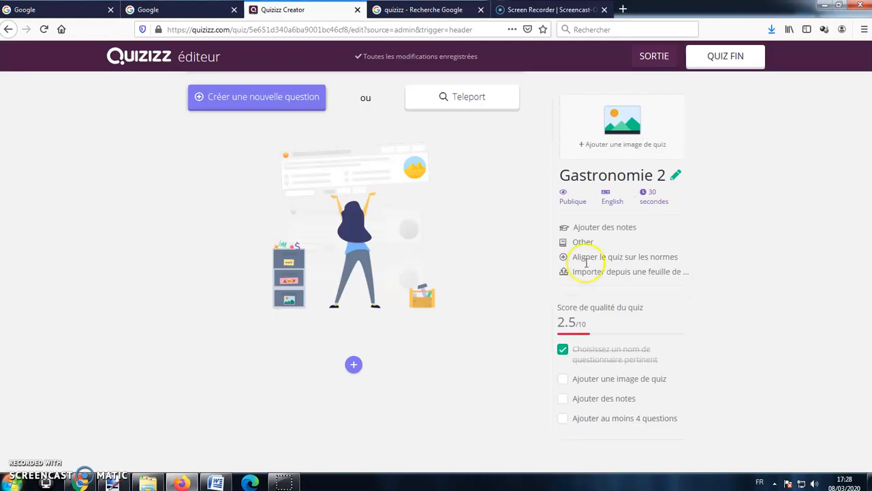
Step: Add the RestauOK picture from the image library as the quiz's title image
{"action": "left_click", "coordinate": [613, 139]}
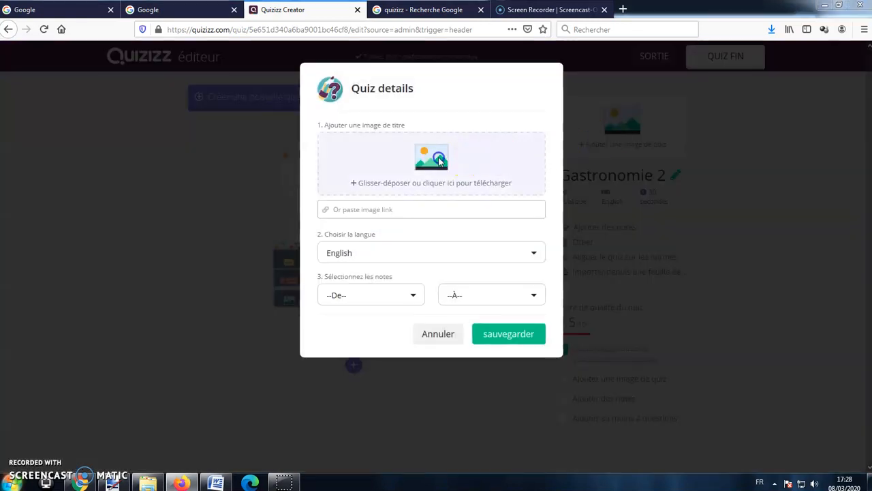
{"action": "left_click", "coordinate": [440, 159]}
{"action": "left_click", "coordinate": [636, 282]}
{"action": "scroll", "coordinate": [635, 318], "scroll_direction": "down", "scroll_amount": 2}
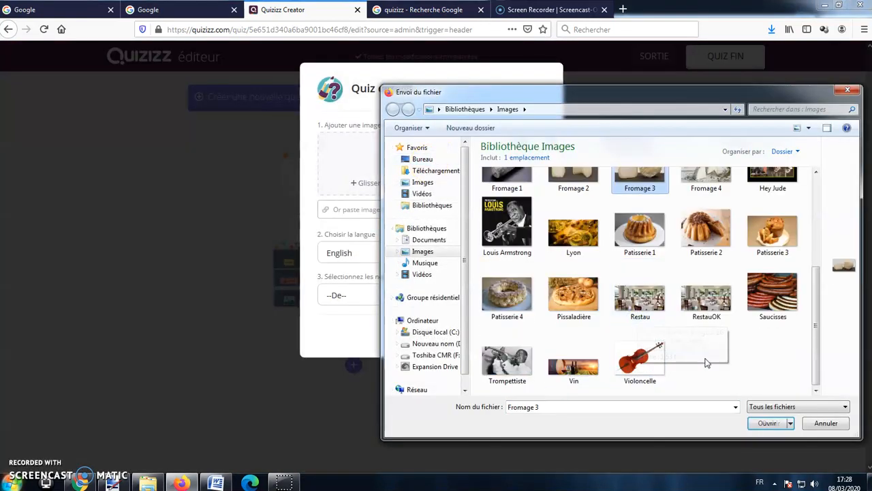
{"action": "double_click", "coordinate": [706, 298]}
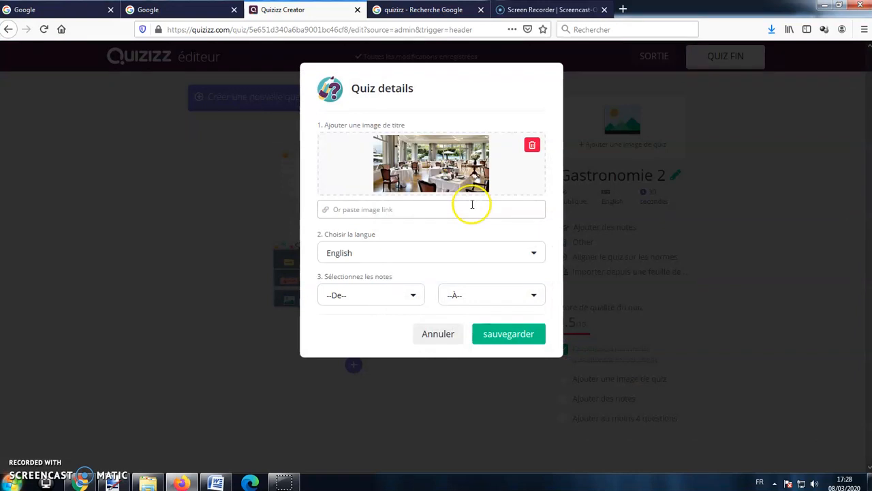
Step: Set the quiz language to French and the grade level to 2nd qualité, and save the quiz details
{"action": "left_click", "coordinate": [441, 253]}
{"action": "scroll", "coordinate": [411, 306], "scroll_direction": "down", "scroll_amount": 10}
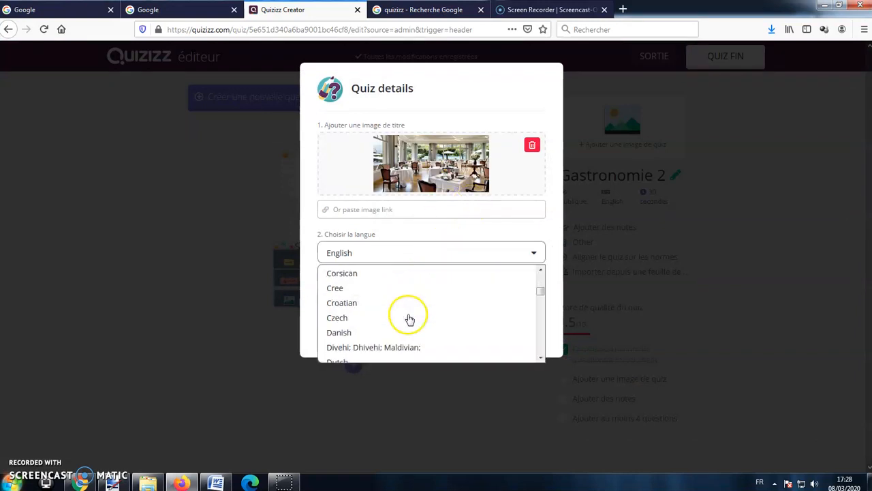
{"action": "scroll", "coordinate": [410, 318], "scroll_direction": "down", "scroll_amount": 7}
{"action": "scroll", "coordinate": [400, 313], "scroll_direction": "up", "scroll_amount": 3}
{"action": "scroll", "coordinate": [386, 313], "scroll_direction": "up", "scroll_amount": 2}
{"action": "left_click", "coordinate": [374, 331]}
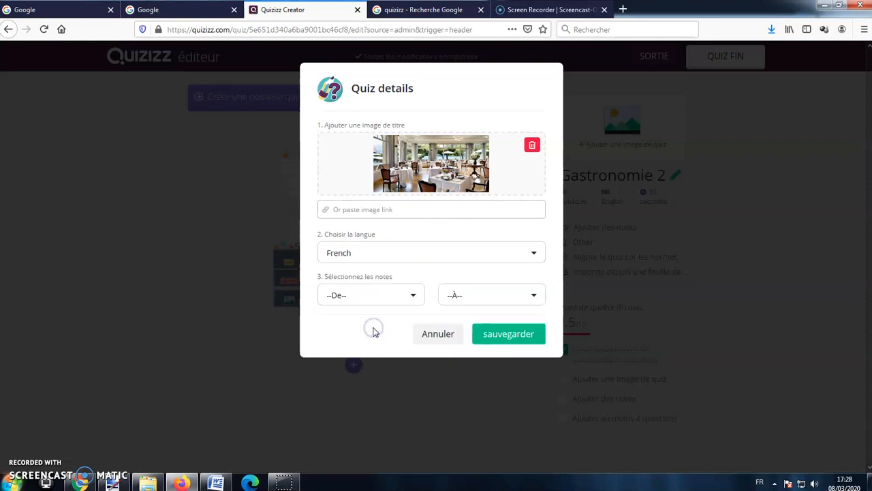
{"action": "left_click", "coordinate": [403, 295]}
{"action": "left_click", "coordinate": [381, 352]}
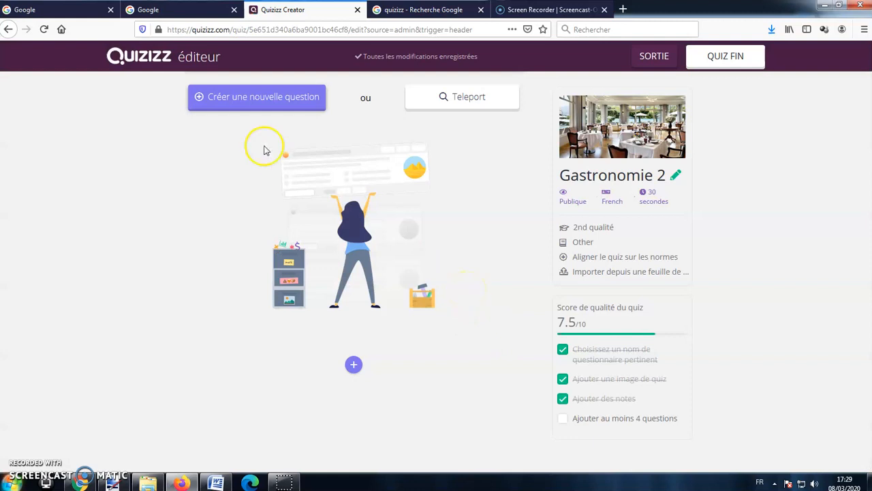
Step: Create the first question with the text "La choucroute est une spécialité ..."
{"action": "left_click", "coordinate": [266, 102]}
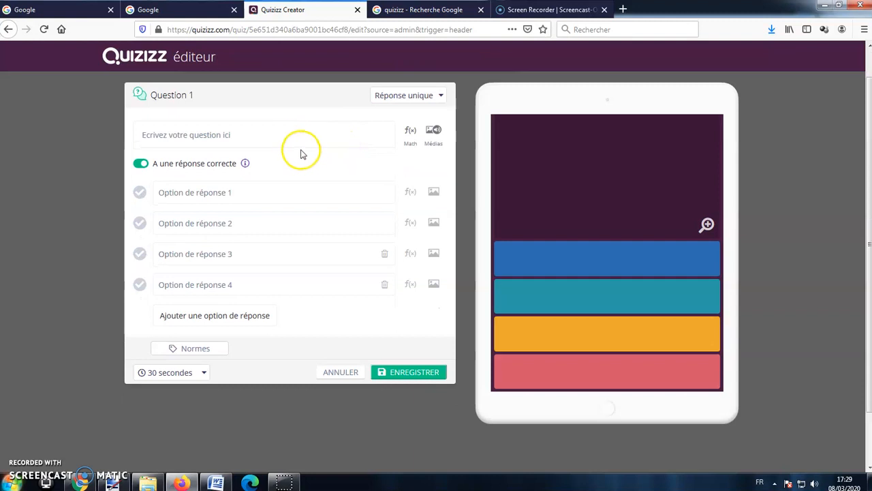
{"action": "left_click", "coordinate": [297, 140]}
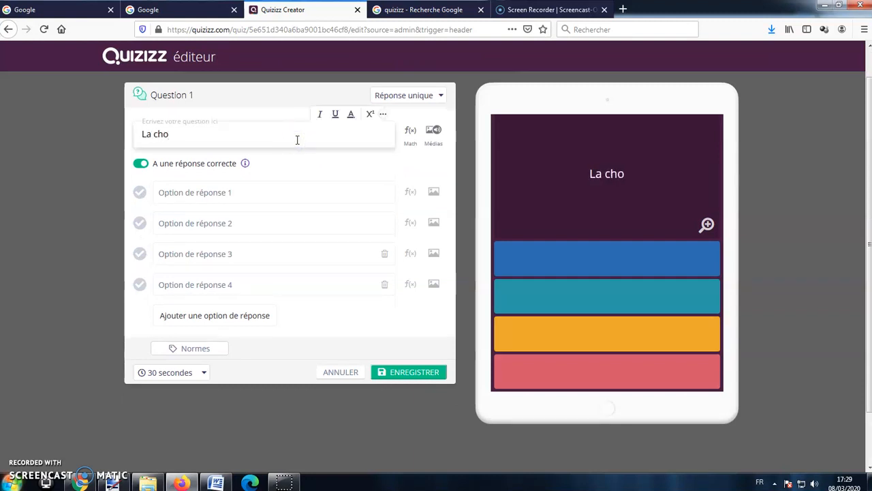
{"action": "type", "text": "La choucroute est une spcé"}
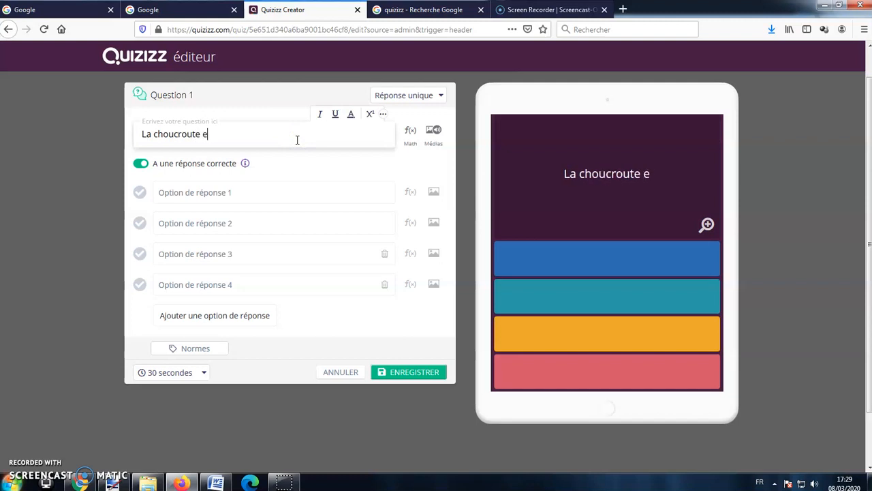
{"action": "key", "text": "BackSpace"}
{"action": "key", "text": "BackSpace"}
{"action": "key", "text": "BackSpace"}
{"action": "type", "text": "pécia"}
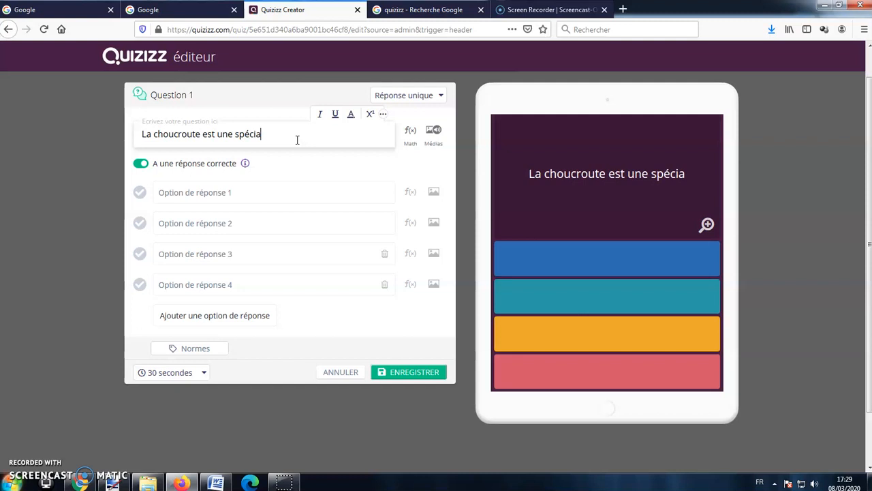
{"action": "type", "text": "lité"}
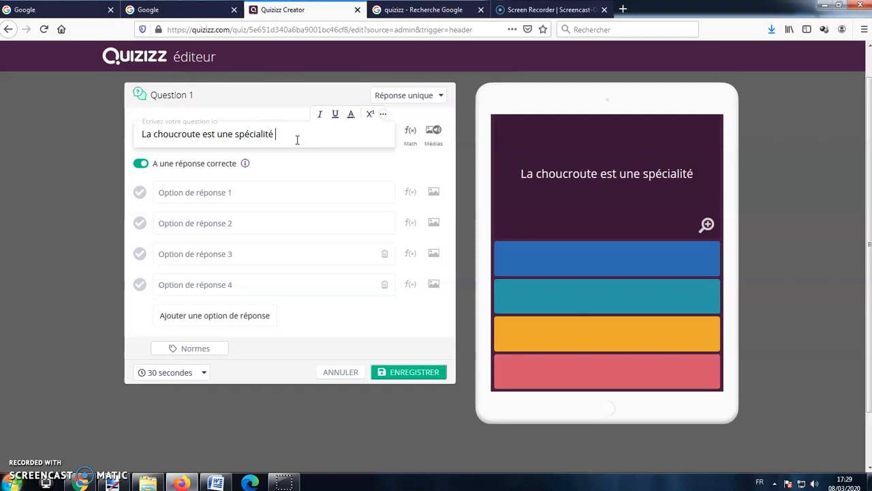
{"action": "type", "text": " ..."}
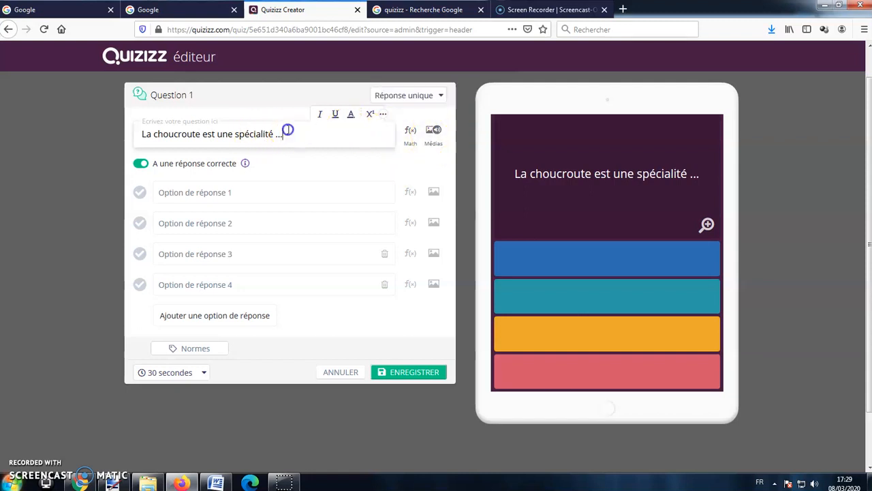
Step: Add the choucroute picture from the image library to the question
{"action": "left_click_drag", "start_coordinate": [288, 129], "coordinate": [140, 134]}
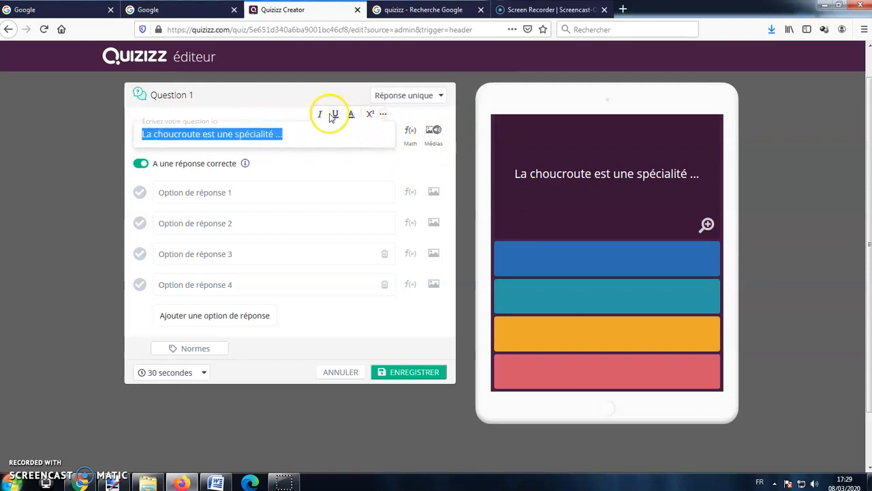
{"action": "left_click", "coordinate": [433, 131]}
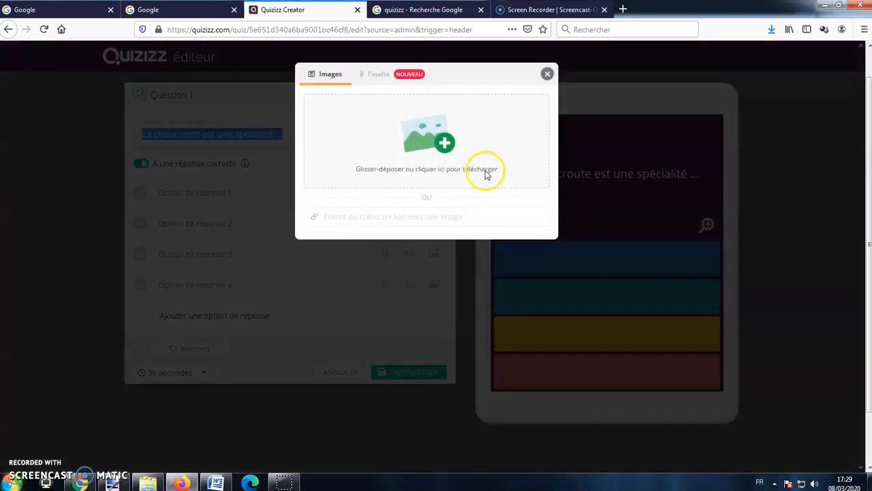
{"action": "left_click", "coordinate": [445, 141]}
{"action": "double_click", "coordinate": [653, 273]}
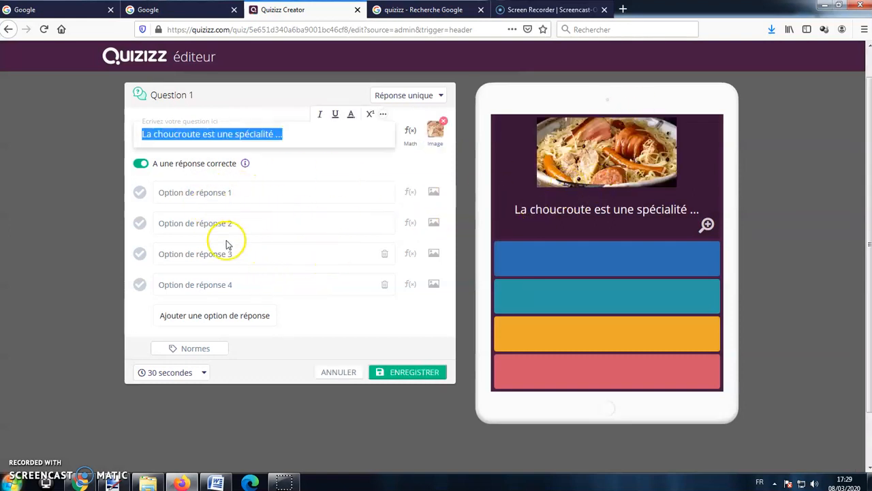
Step: Enter the answer options "alsacienne", "bretonne", "basque" and "marseillaise", and mark "alsacienne" as the correct answer
{"action": "left_click", "coordinate": [233, 195]}
{"action": "type", "text": "alsacienne"}
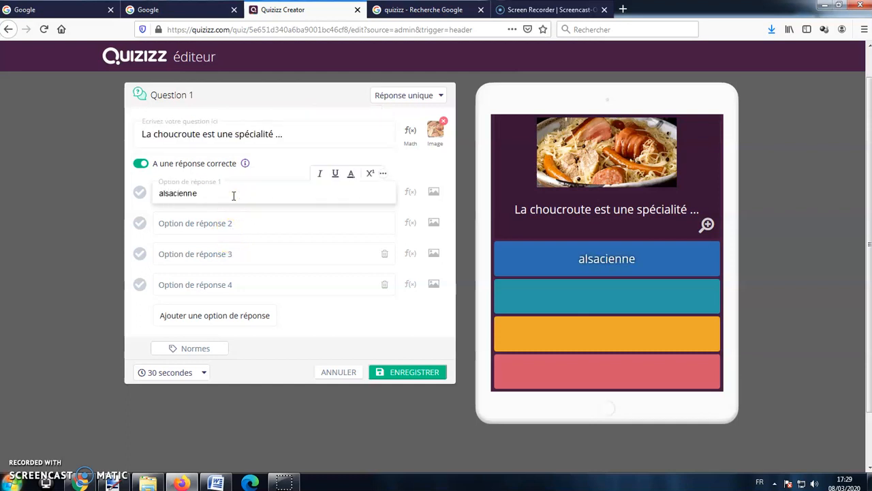
{"action": "left_click", "coordinate": [235, 222]}
{"action": "type", "text": "bretonne"}
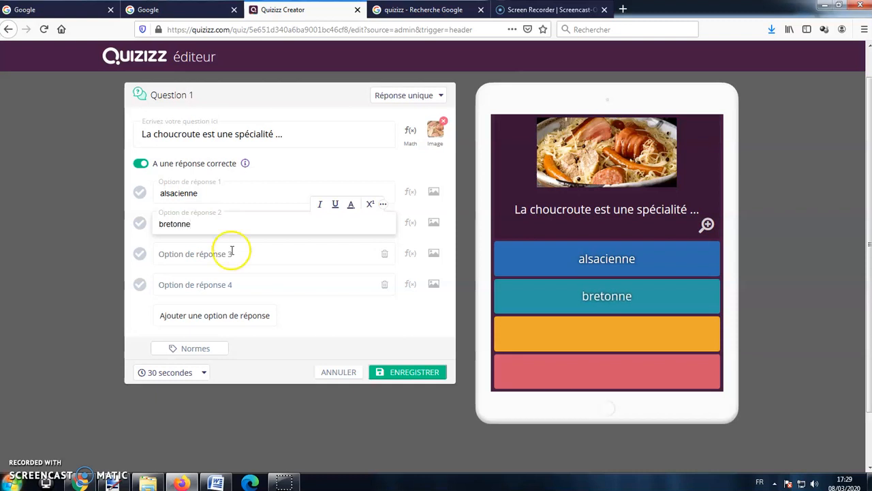
{"action": "left_click", "coordinate": [231, 250]}
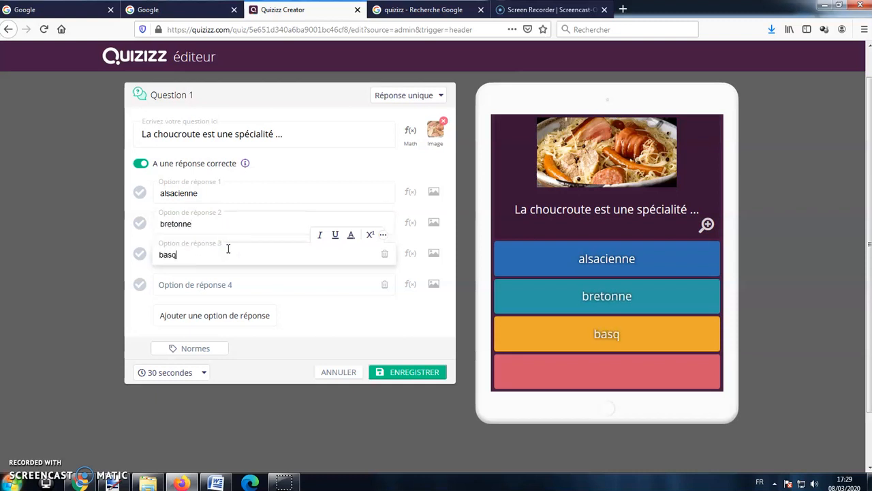
{"action": "left_click", "coordinate": [229, 285]}
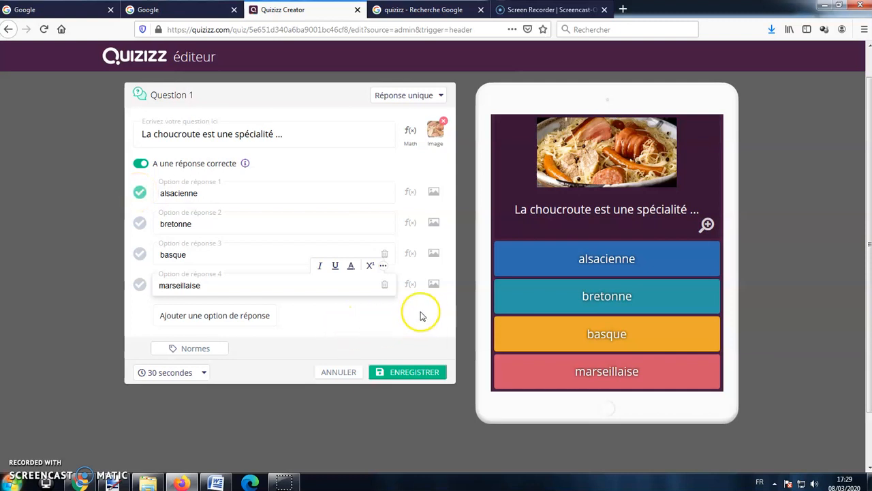
{"action": "left_click", "coordinate": [214, 314]}
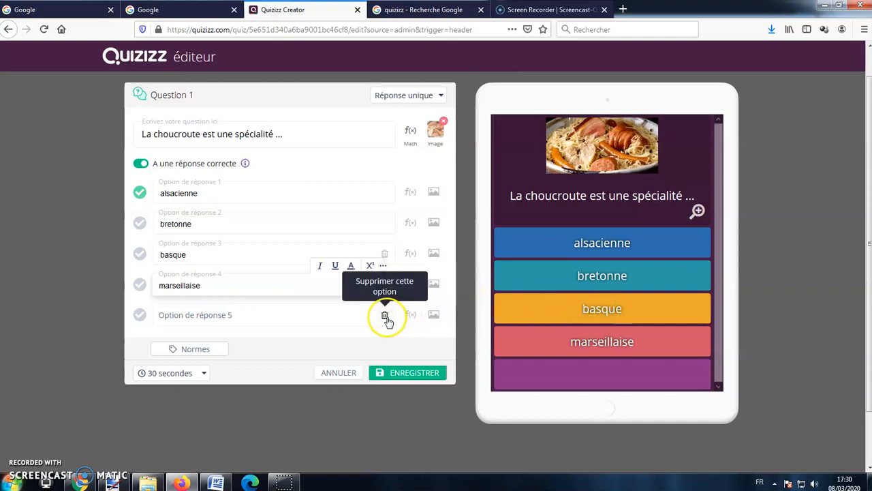
{"action": "left_click", "coordinate": [386, 317]}
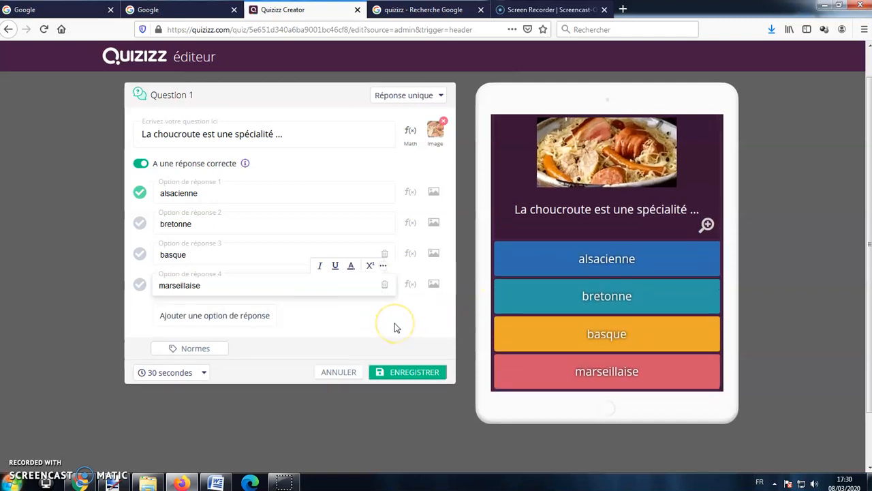
Step: Set the choucroute question's time limit to 20 seconds and save the question
{"action": "left_click", "coordinate": [149, 372]}
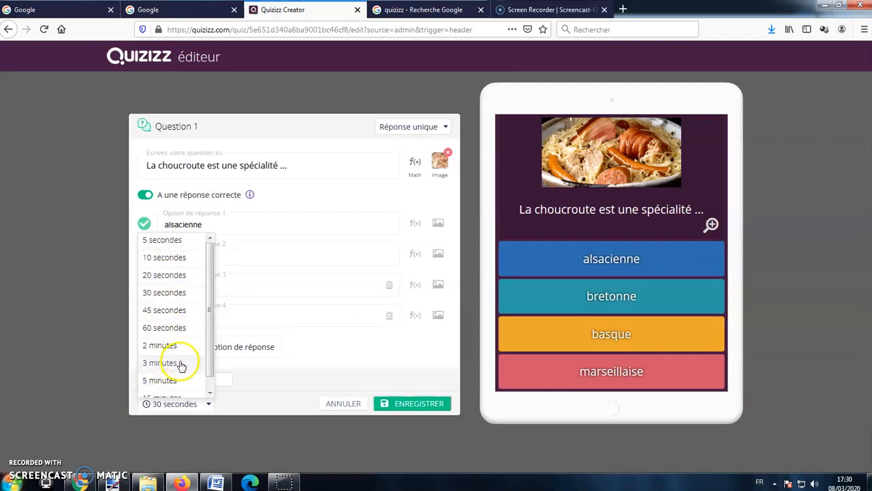
{"action": "left_click", "coordinate": [181, 278]}
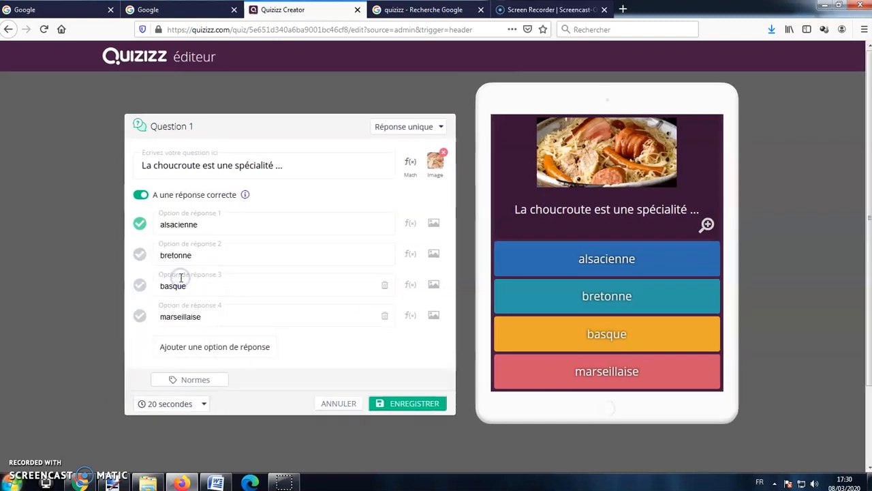
{"action": "left_click", "coordinate": [385, 406]}
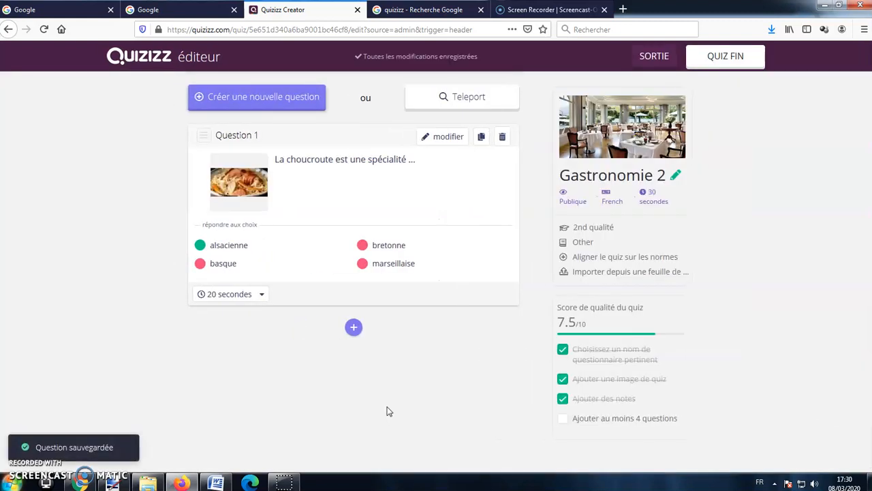
Step: Create a second question with the text "Quel gâteau est un kouglof ?"
{"action": "left_click", "coordinate": [354, 327]}
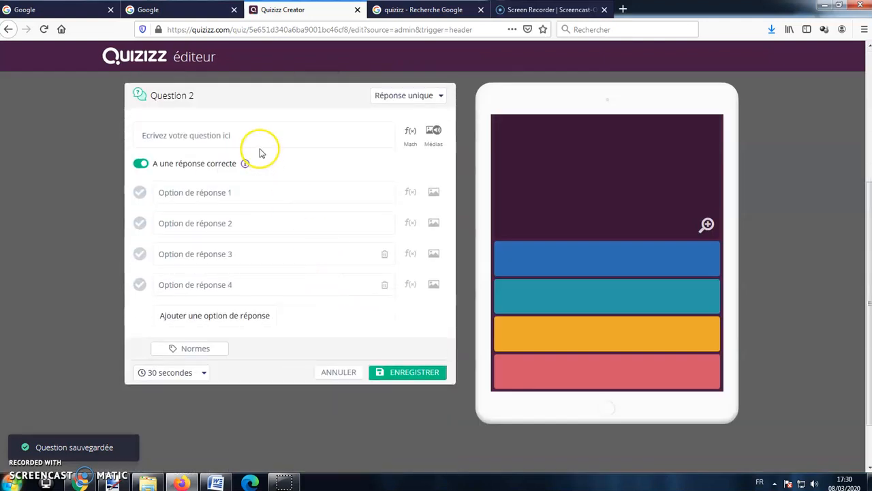
{"action": "left_click", "coordinate": [258, 140]}
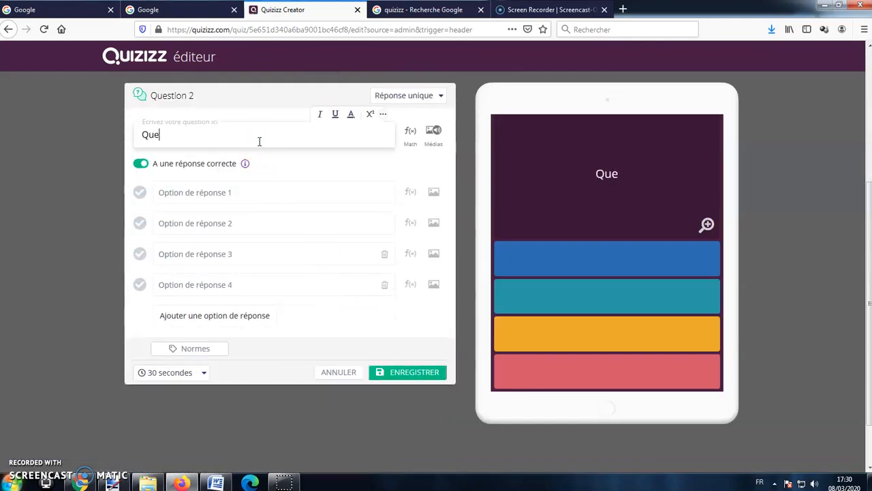
{"action": "type", "text": "Quel gâteau e"}
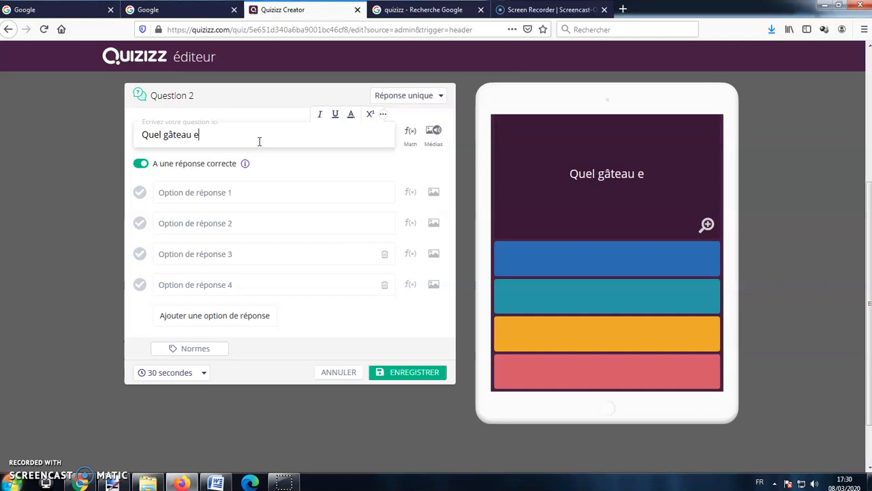
{"action": "type", "text": "st un kougl"}
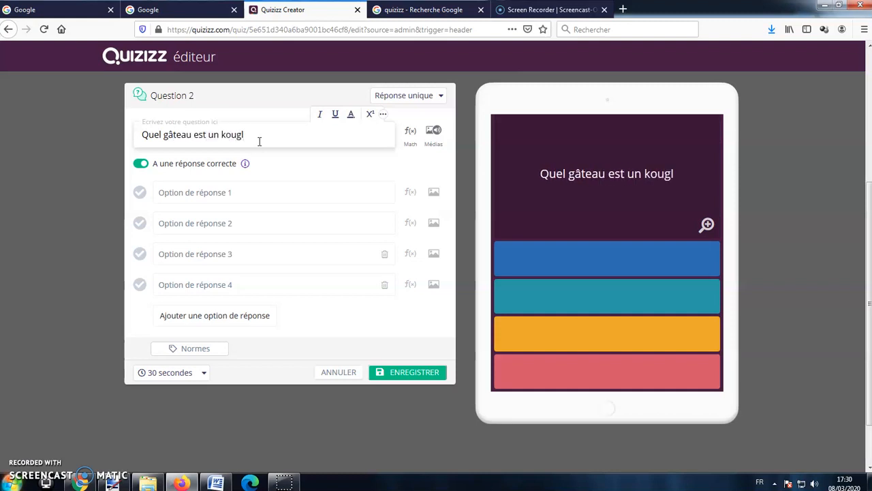
{"action": "key", "text": "BackSpace"}
{"action": "type", "text": "lo"}
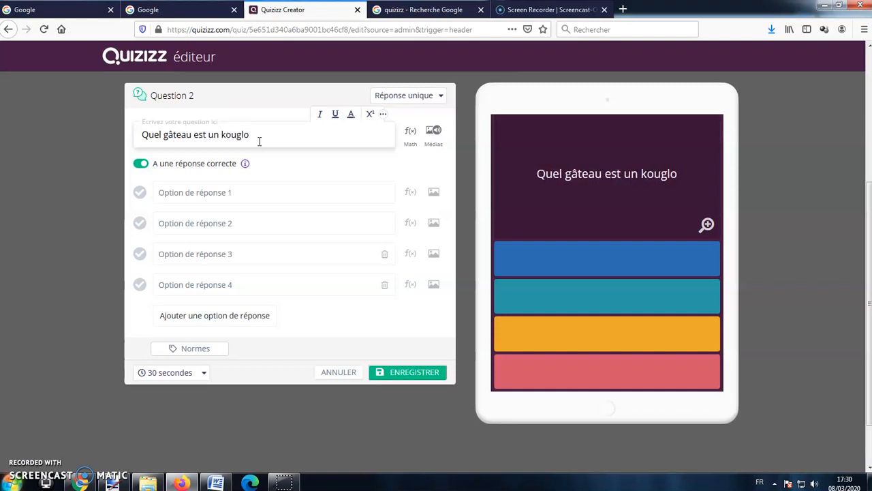
{"action": "type", "text": "f ?"}
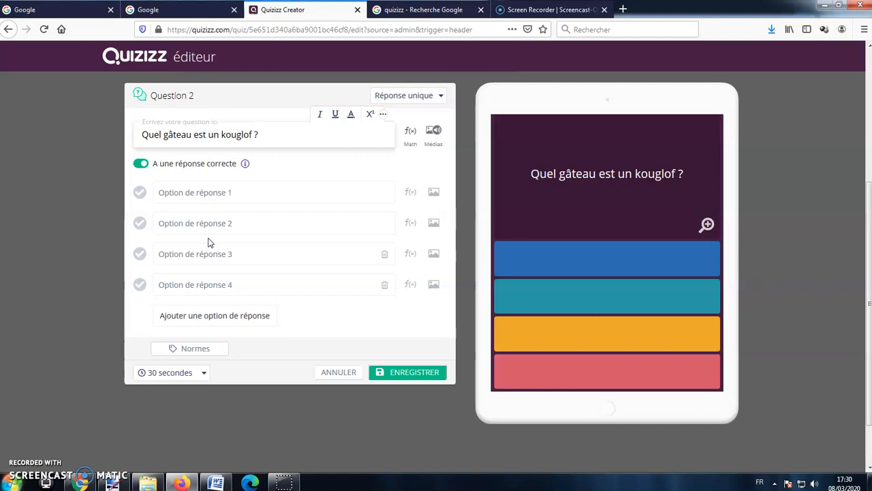
Step: Add the Patisserie 1 picture as the first answer option and the Patisserie 2 picture as the second
{"action": "left_click", "coordinate": [433, 192]}
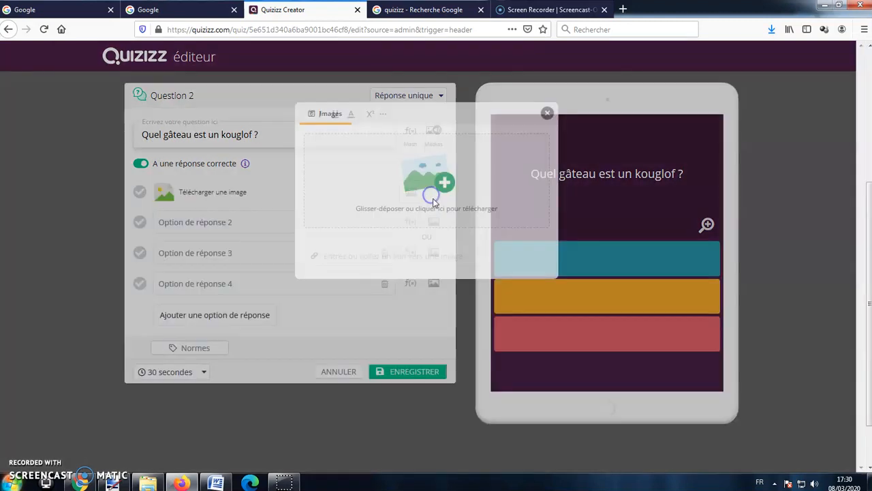
{"action": "left_click", "coordinate": [440, 160]}
{"action": "left_click", "coordinate": [705, 289]}
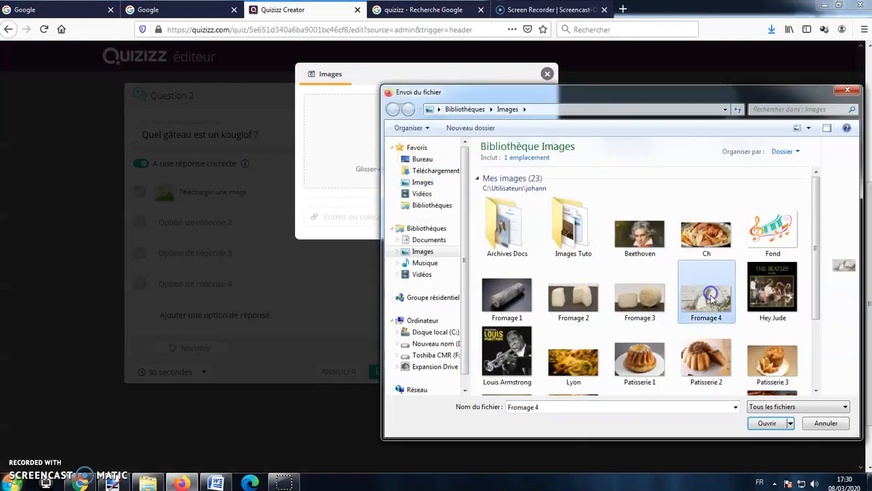
{"action": "scroll", "coordinate": [660, 273], "scroll_direction": "down", "scroll_amount": 2}
{"action": "double_click", "coordinate": [660, 273]}
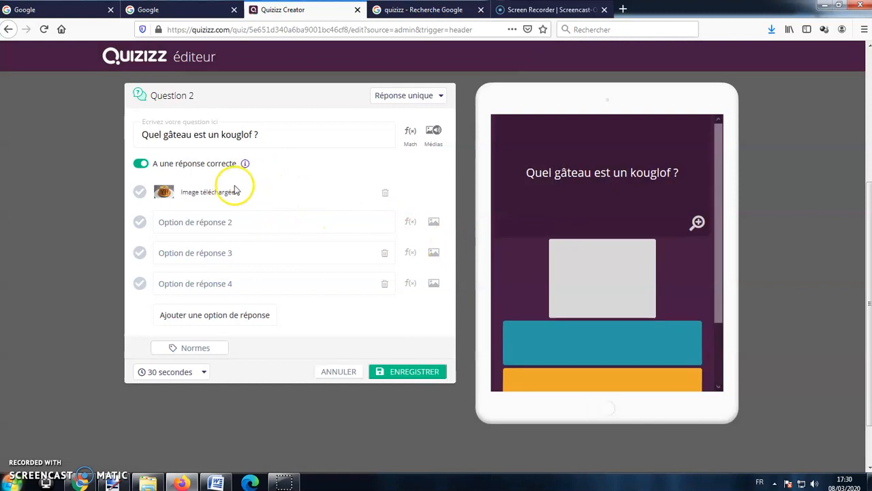
{"action": "left_click", "coordinate": [433, 222]}
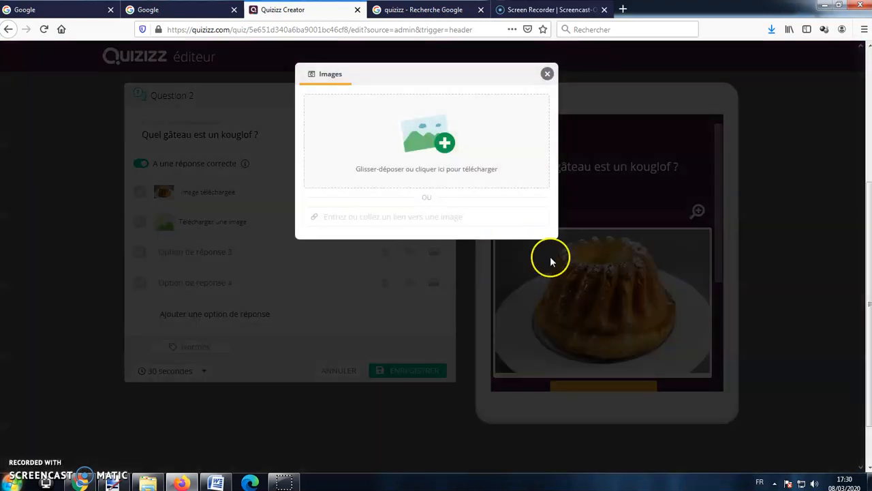
{"action": "left_click", "coordinate": [441, 149]}
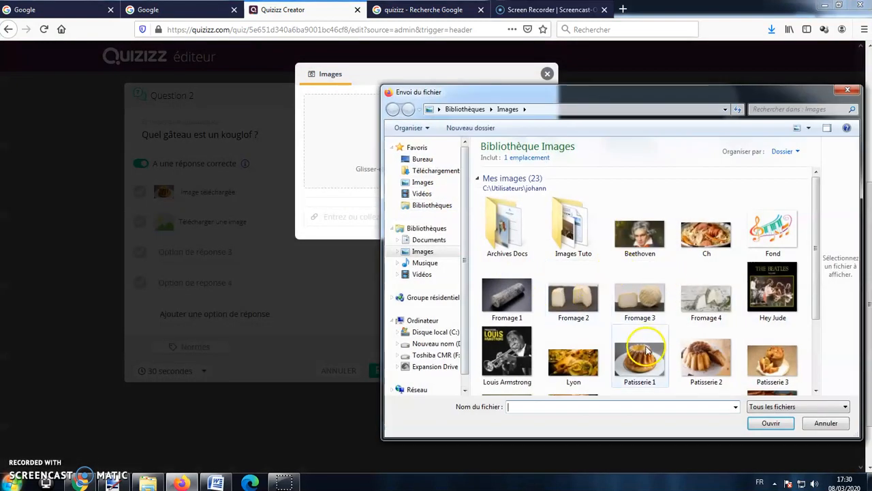
{"action": "double_click", "coordinate": [690, 353]}
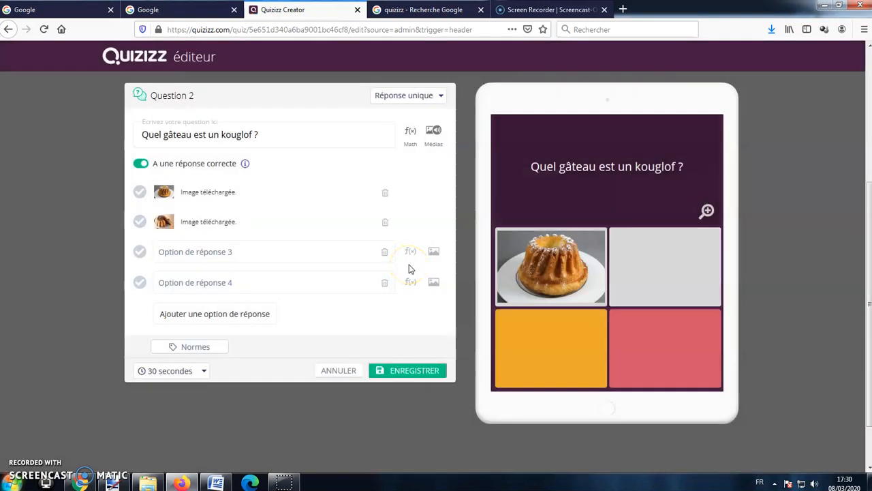
Step: Add the Patisserie 3 picture as the third answer option and the ring-shaped cream pastry picture as the fourth
{"action": "left_click", "coordinate": [433, 252]}
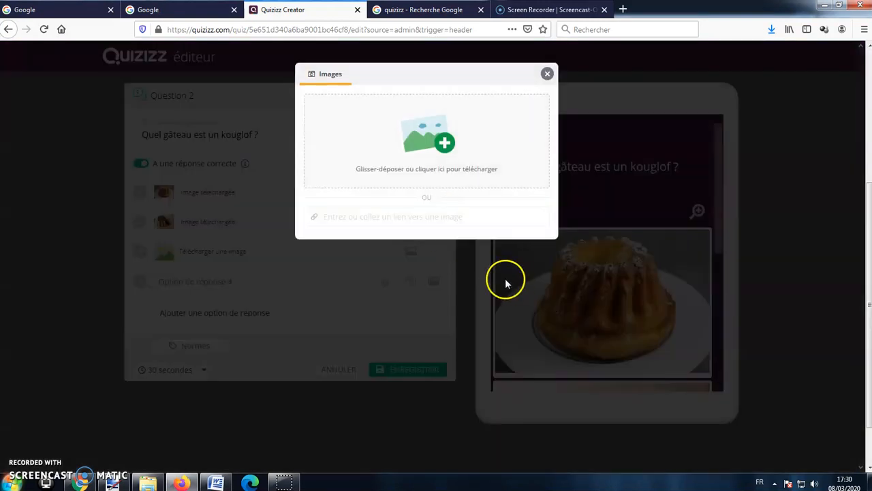
{"action": "left_click", "coordinate": [442, 147]}
{"action": "left_click", "coordinate": [697, 371]}
{"action": "scroll", "coordinate": [752, 293], "scroll_direction": "down", "scroll_amount": 2}
{"action": "double_click", "coordinate": [757, 270]}
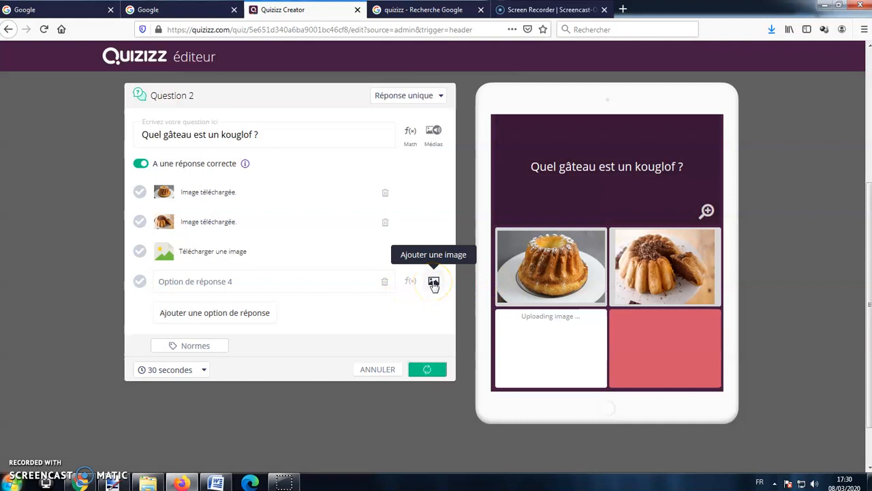
{"action": "left_click", "coordinate": [434, 284]}
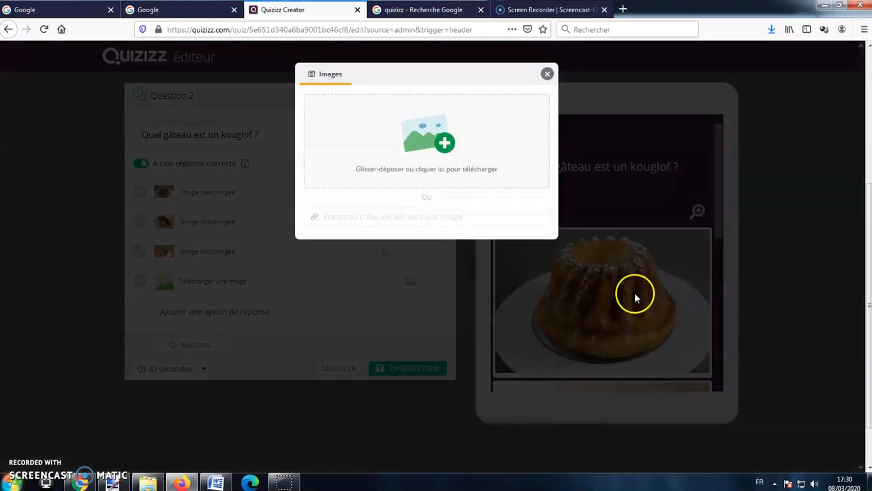
{"action": "left_click", "coordinate": [450, 163]}
{"action": "left_click", "coordinate": [704, 350]}
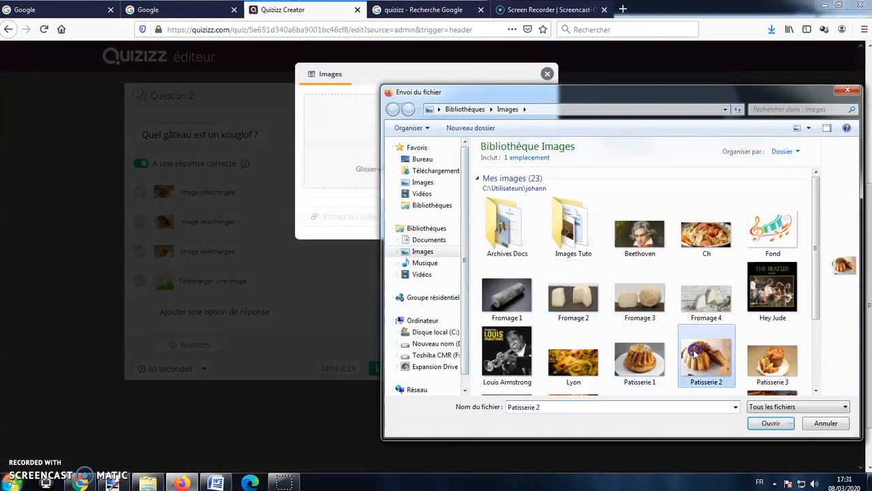
{"action": "scroll", "coordinate": [610, 326], "scroll_direction": "down", "scroll_amount": 2}
{"action": "double_click", "coordinate": [507, 312]}
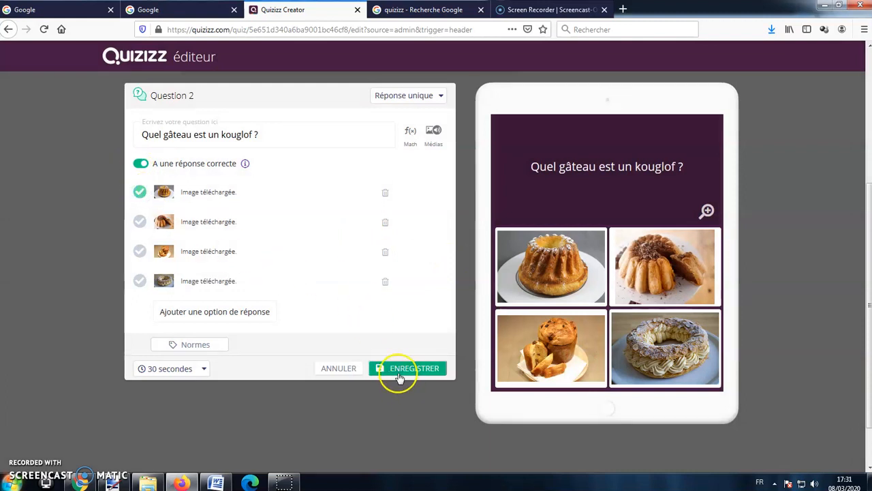
Step: With the first picture marked as the correct answer, set the kouglof question's time limit to 20 seconds and save it
{"action": "left_click", "coordinate": [176, 369]}
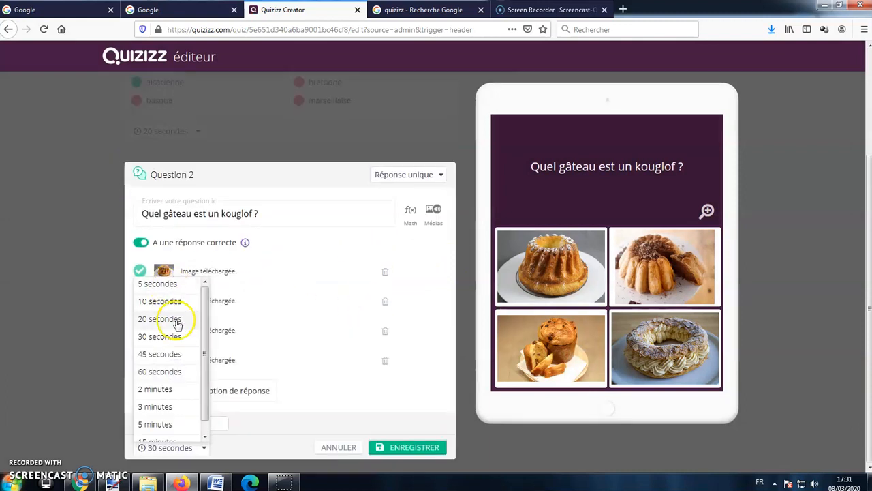
{"action": "left_click", "coordinate": [175, 318]}
{"action": "left_click", "coordinate": [411, 447]}
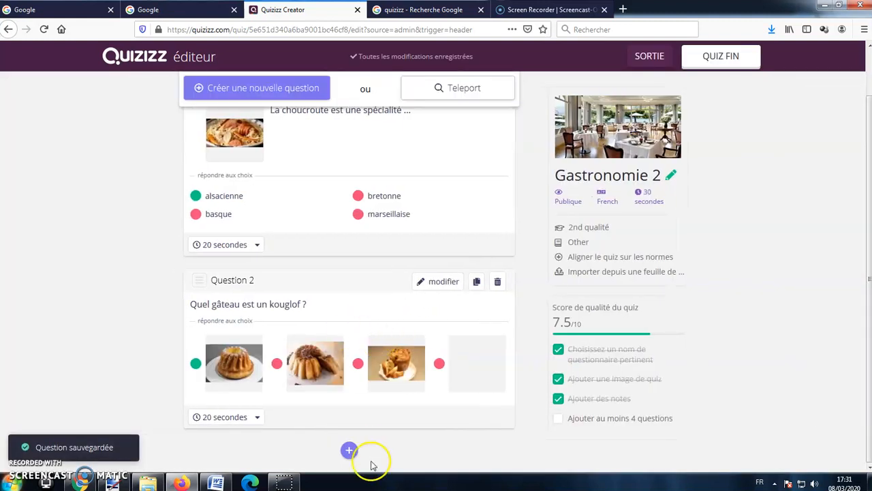
Step: Create a third question of the multiple-selection type with the text "Sélectionnez les spécialités lyonnaises ?"
{"action": "left_click", "coordinate": [350, 453]}
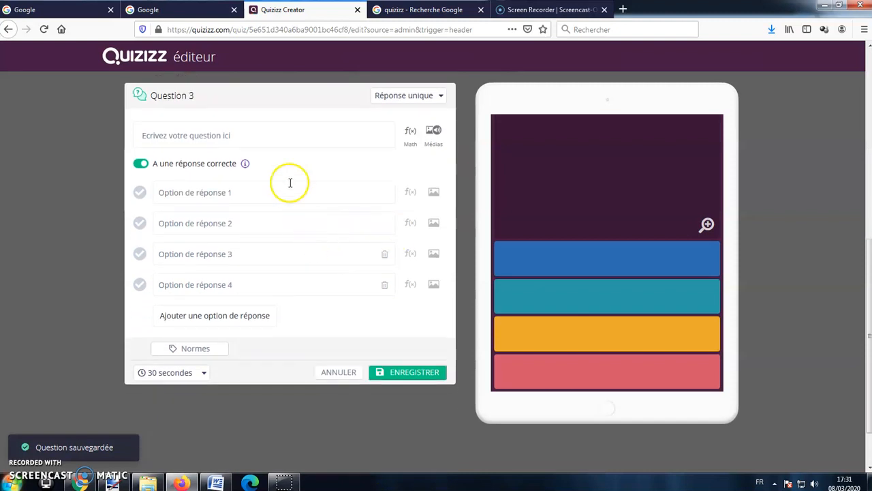
{"action": "left_click", "coordinate": [398, 97]}
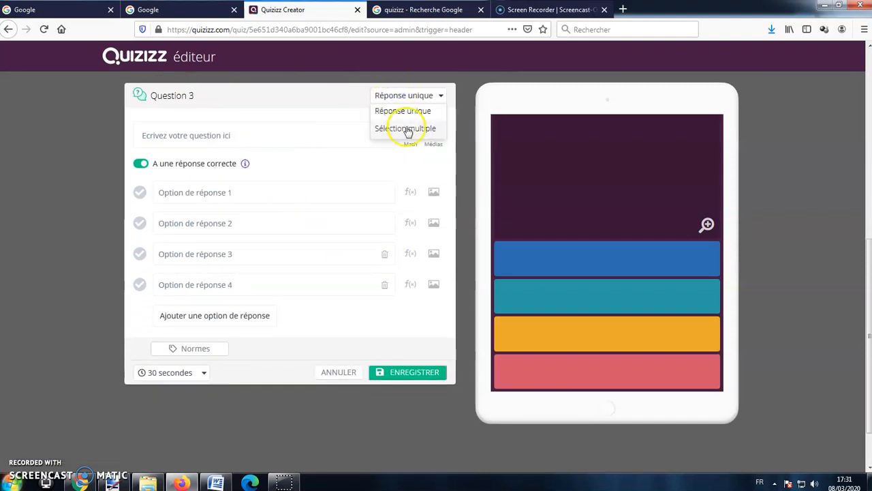
{"action": "left_click", "coordinate": [400, 127]}
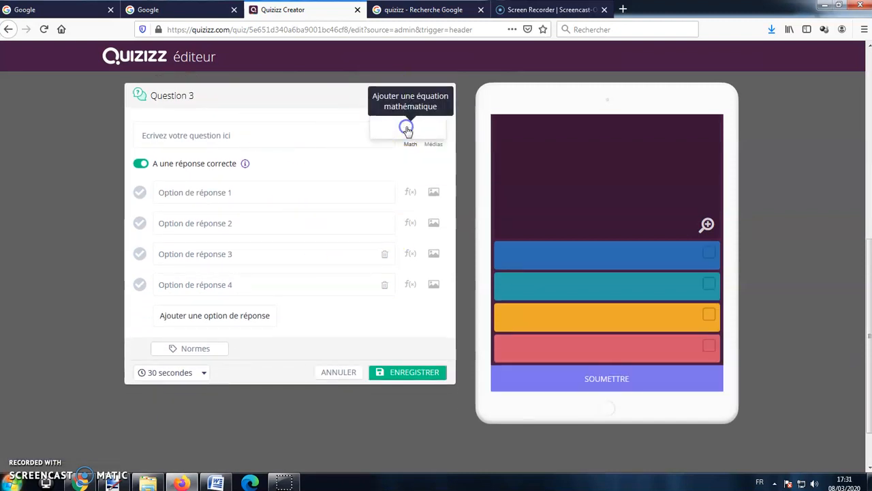
{"action": "left_click", "coordinate": [307, 138]}
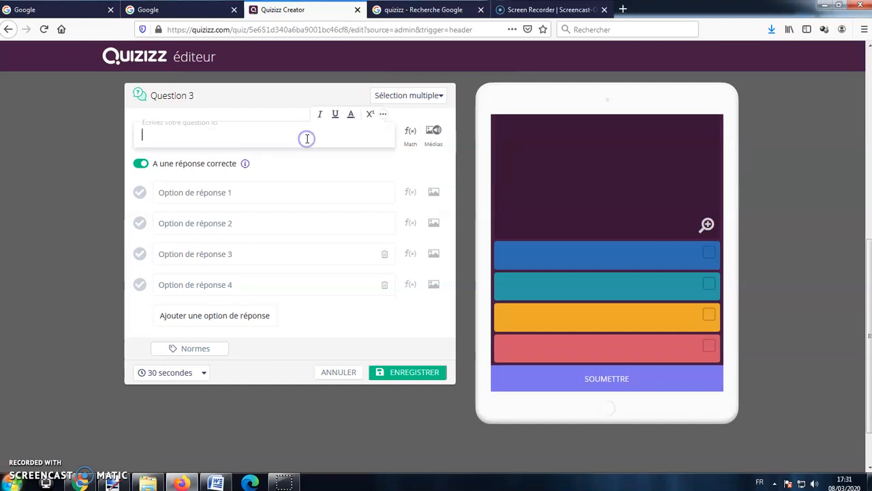
{"action": "type", "text": "Sélectionnez les spécialités lyonnaire"}
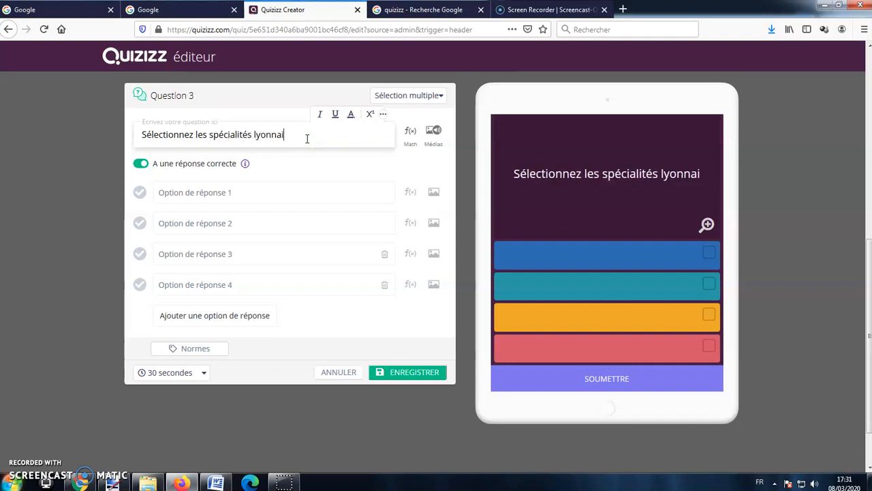
{"action": "key", "text": "BackSpace"}
{"action": "key", "text": "BackSpace"}
{"action": "type", "text": "ses ?"}
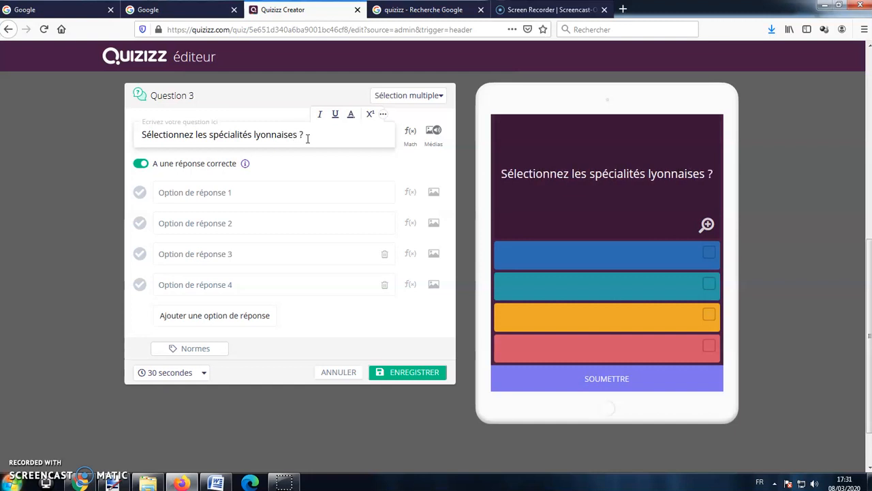
Step: Attach the Lyon picture from the image library to the question about Lyon specialties
{"action": "left_click", "coordinate": [434, 131]}
{"action": "left_click", "coordinate": [468, 150]}
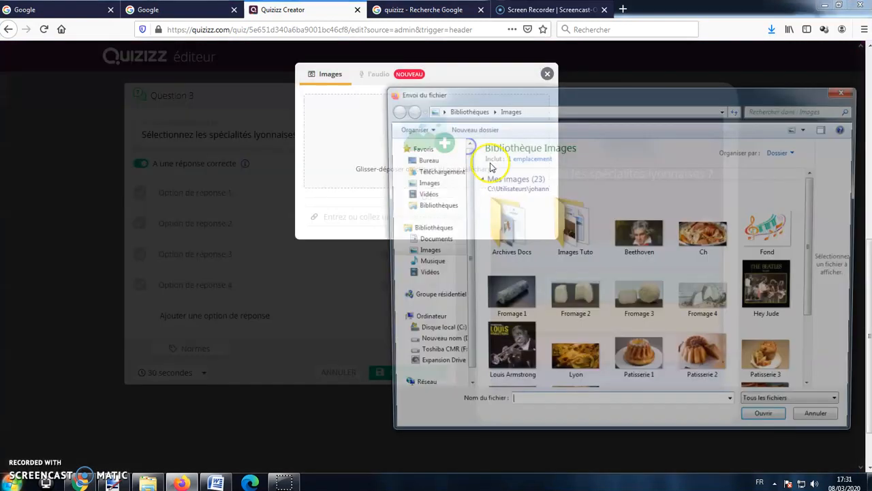
{"action": "left_click", "coordinate": [707, 286]}
{"action": "scroll", "coordinate": [709, 276], "scroll_direction": "down", "scroll_amount": 2}
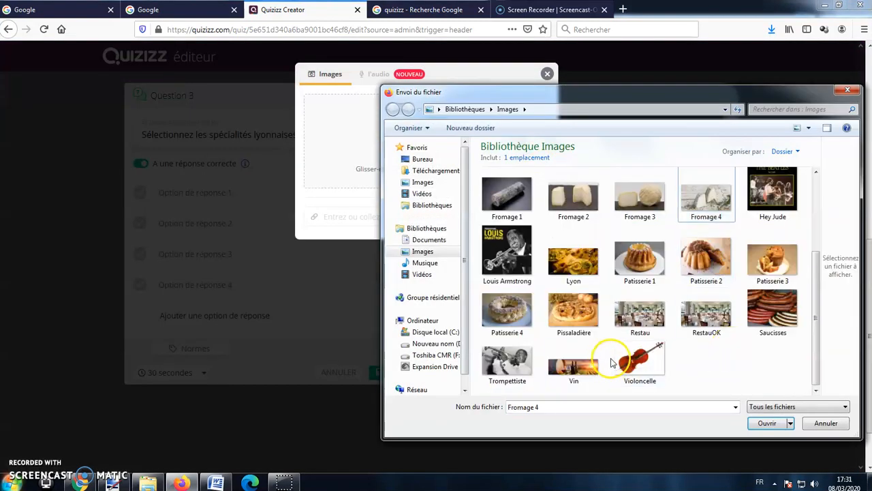
{"action": "scroll", "coordinate": [619, 359], "scroll_direction": "up", "scroll_amount": 2}
{"action": "scroll", "coordinate": [656, 310], "scroll_direction": "down", "scroll_amount": 2}
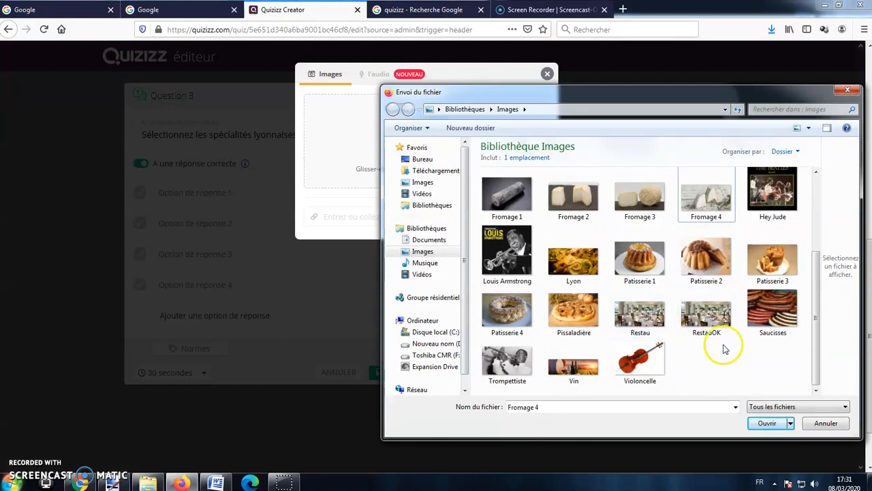
{"action": "double_click", "coordinate": [576, 270]}
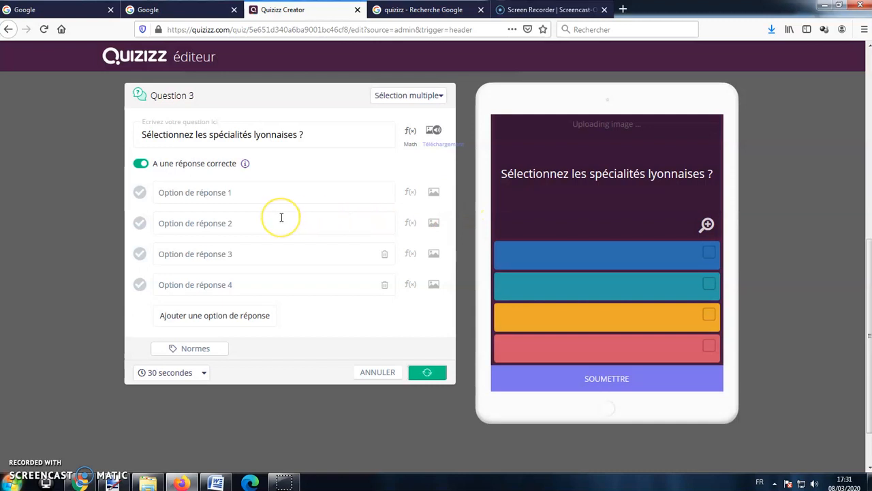
Step: Enter "rillons" as the first answer option and "saucisson brioché" as the second, marking the second as correct
{"action": "left_click", "coordinate": [248, 190]}
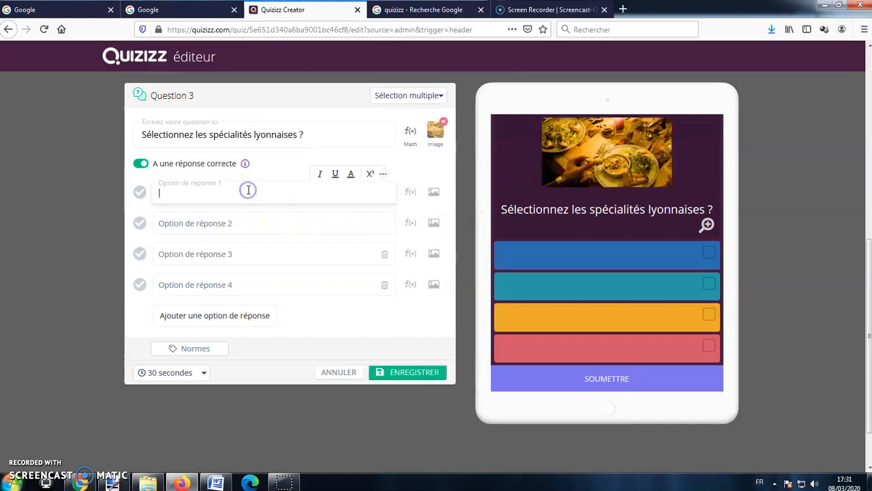
{"action": "type", "text": "rillons"}
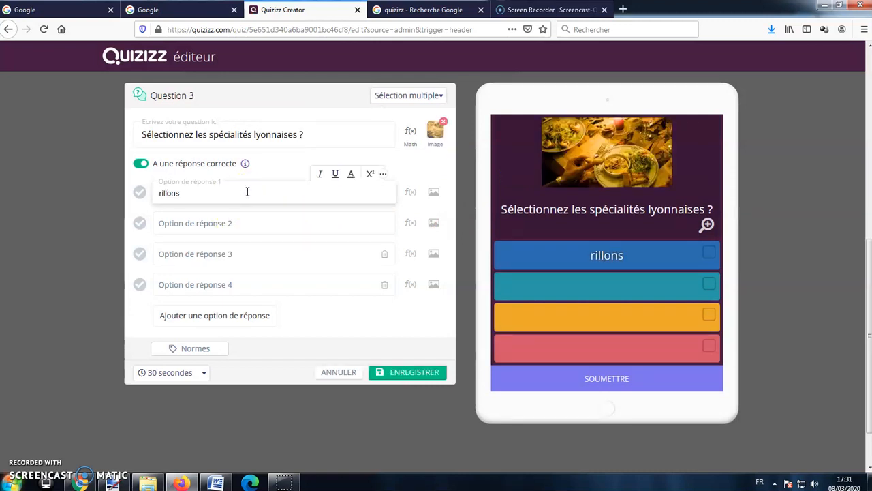
{"action": "left_click", "coordinate": [244, 219]}
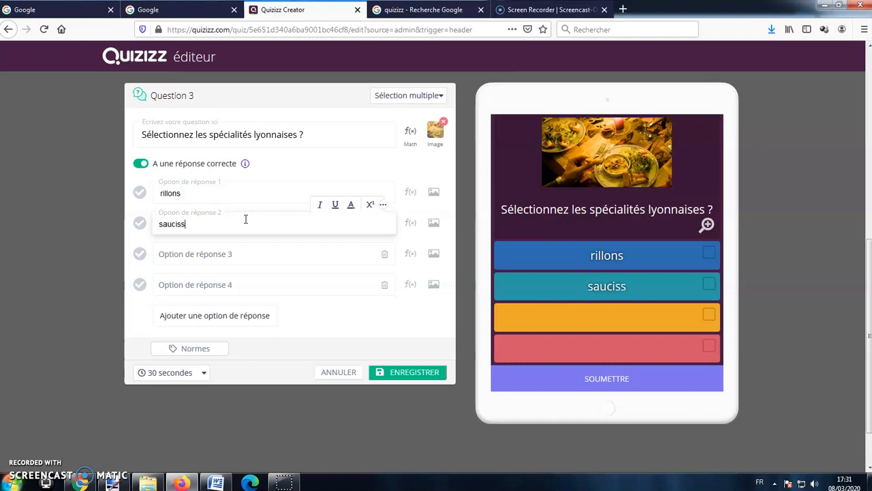
{"action": "type", "text": "saucisson brioché"}
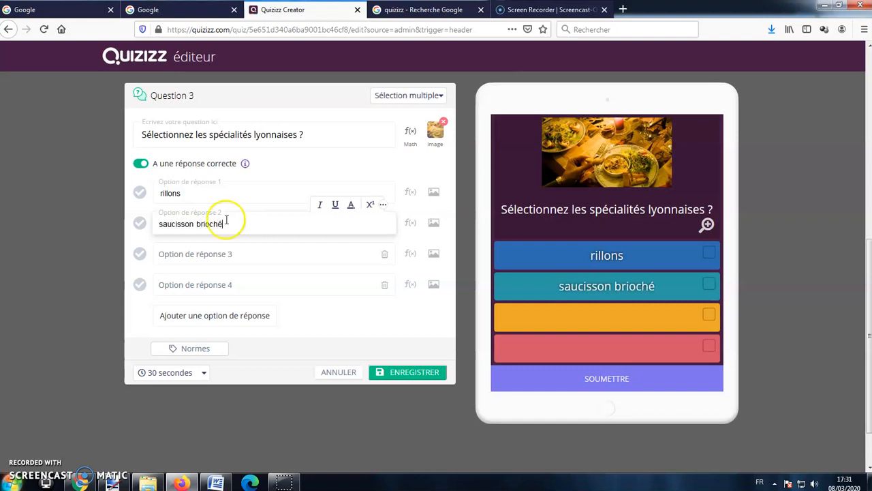
{"action": "left_click", "coordinate": [139, 223]}
Step: Enter "quenelle de brochet" as the third option, marked correct, and "camembert" as the fourth, and save the question
{"action": "left_click", "coordinate": [170, 255]}
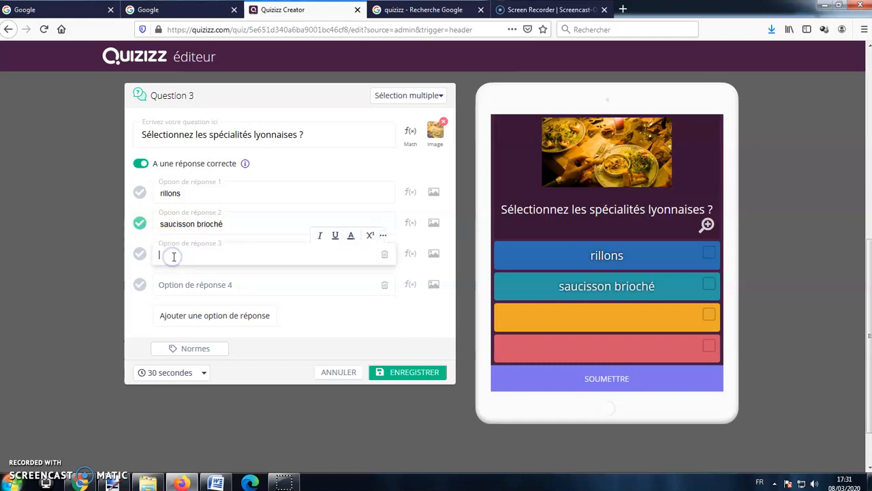
{"action": "type", "text": "quenelle de brochet"}
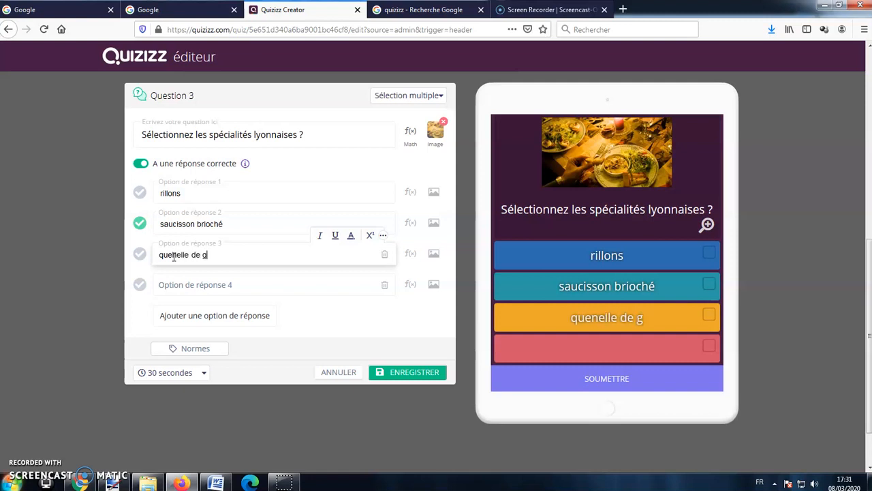
{"action": "left_click", "coordinate": [140, 254]}
{"action": "left_click", "coordinate": [235, 288]}
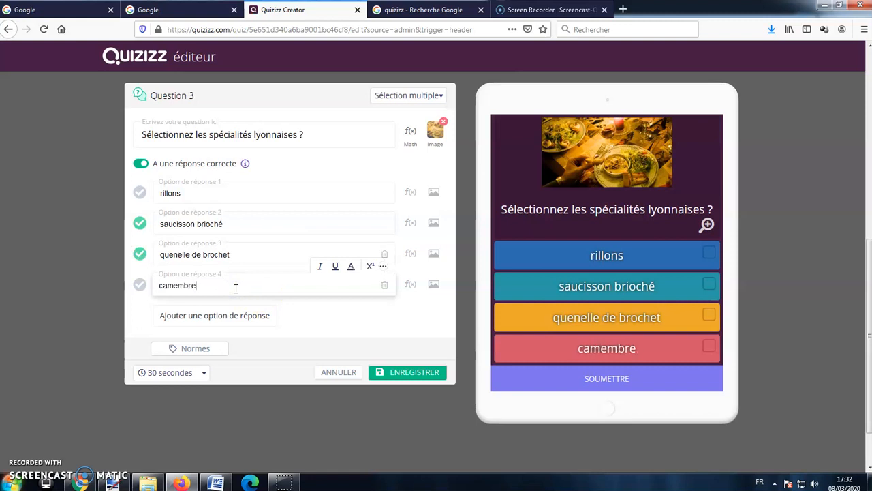
{"action": "type", "text": "camembert"}
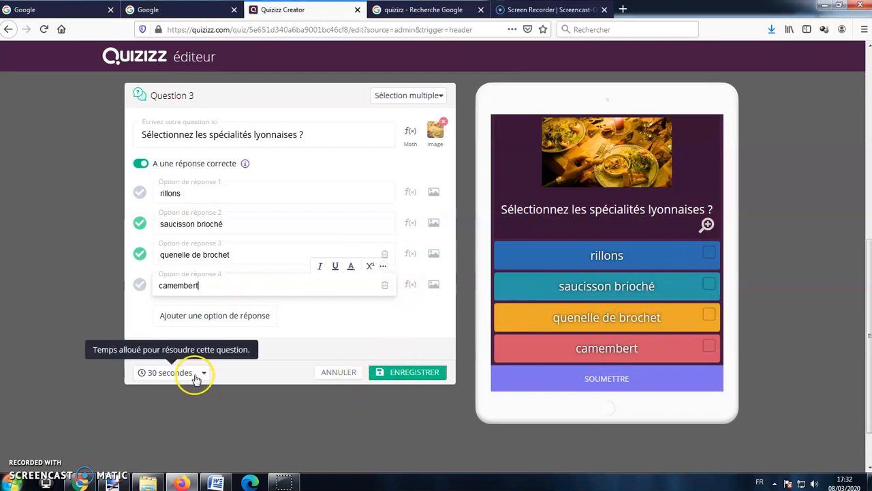
{"action": "left_click", "coordinate": [409, 373]}
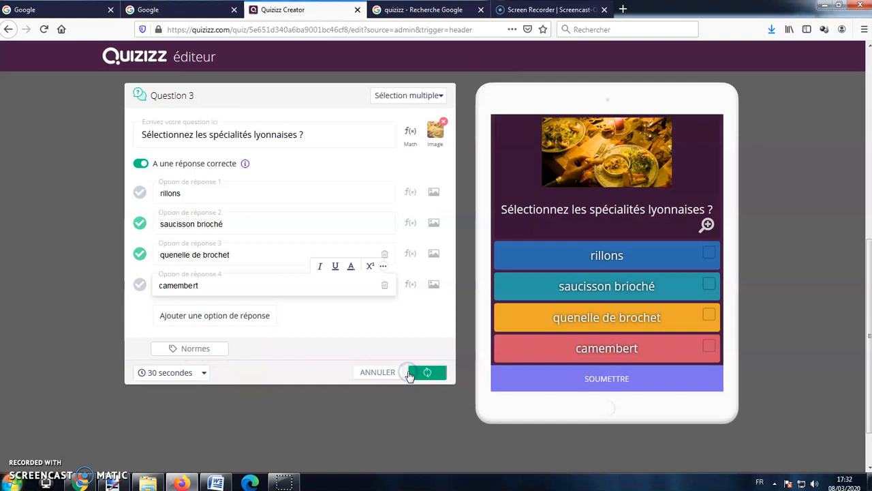
{"action": "scroll", "coordinate": [369, 292], "scroll_direction": "up", "scroll_amount": 3}
{"action": "scroll", "coordinate": [369, 291], "scroll_direction": "down", "scroll_amount": 2}
{"action": "scroll", "coordinate": [369, 293], "scroll_direction": "up", "scroll_amount": 2}
{"action": "scroll", "coordinate": [373, 292], "scroll_direction": "down", "scroll_amount": 2}
{"action": "scroll", "coordinate": [374, 292], "scroll_direction": "down", "scroll_amount": 2}
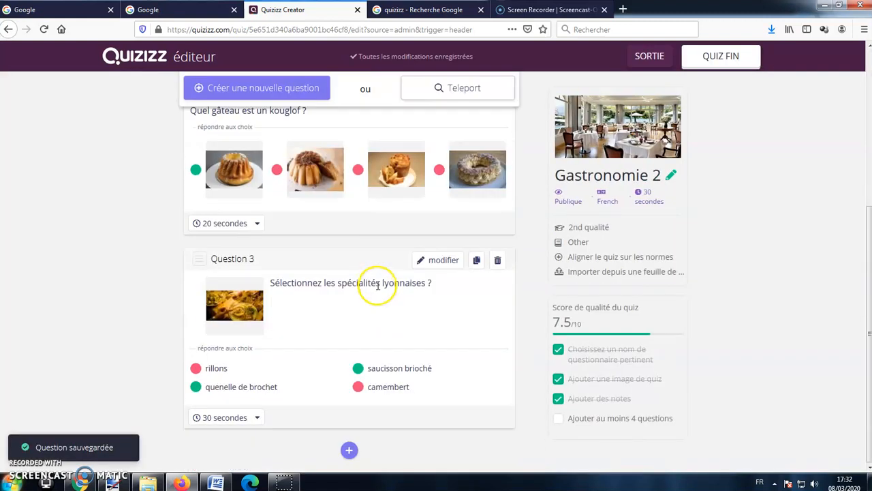
Step: Teleport the question "Lequel de ces vins n'est pas de la région de Bordeaux ?" from the existing eight-question Gastronomie quiz into this quiz
{"action": "left_click", "coordinate": [461, 87]}
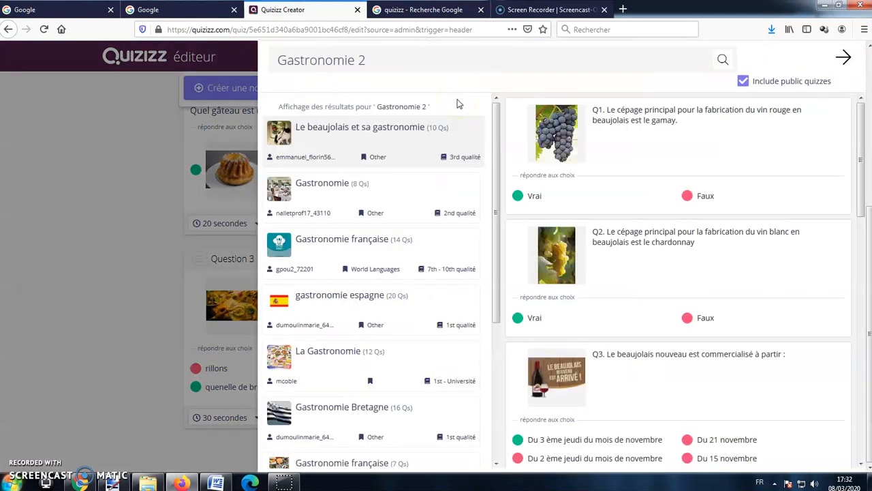
{"action": "scroll", "coordinate": [379, 253], "scroll_direction": "down", "scroll_amount": 5}
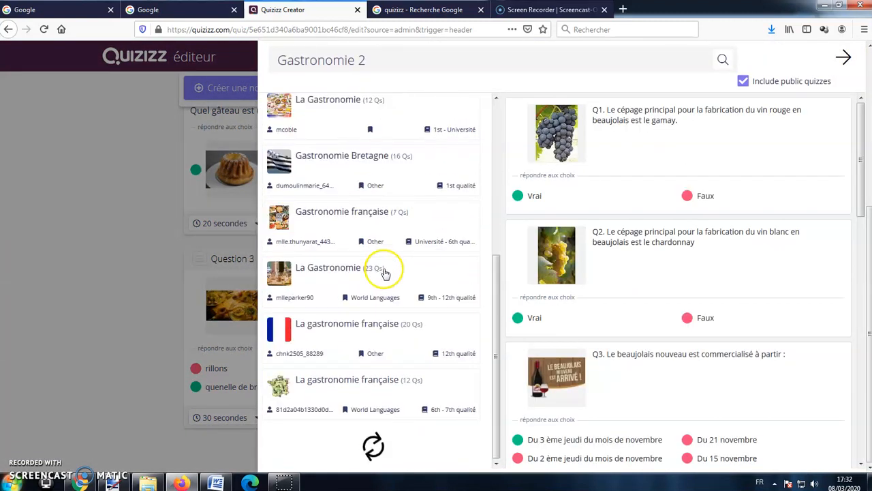
{"action": "scroll", "coordinate": [383, 276], "scroll_direction": "up", "scroll_amount": 3}
{"action": "scroll", "coordinate": [386, 277], "scroll_direction": "up", "scroll_amount": 1}
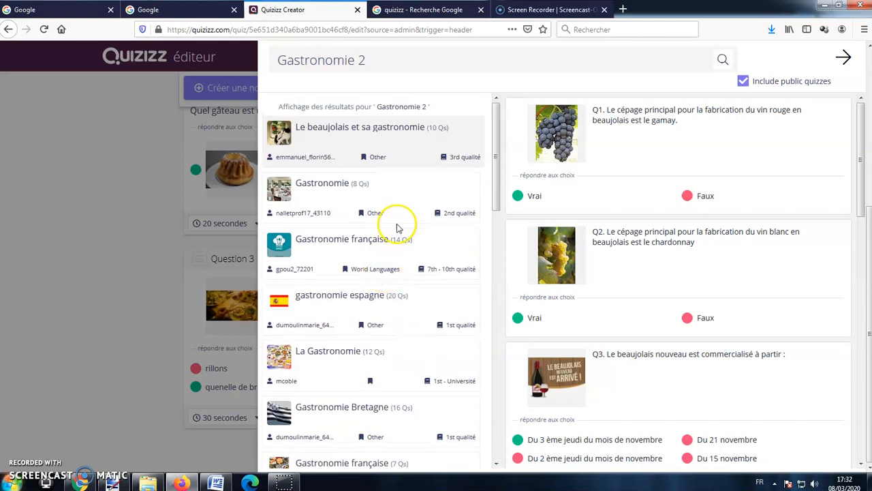
{"action": "left_click", "coordinate": [336, 187]}
{"action": "scroll", "coordinate": [764, 171], "scroll_direction": "down", "scroll_amount": 3}
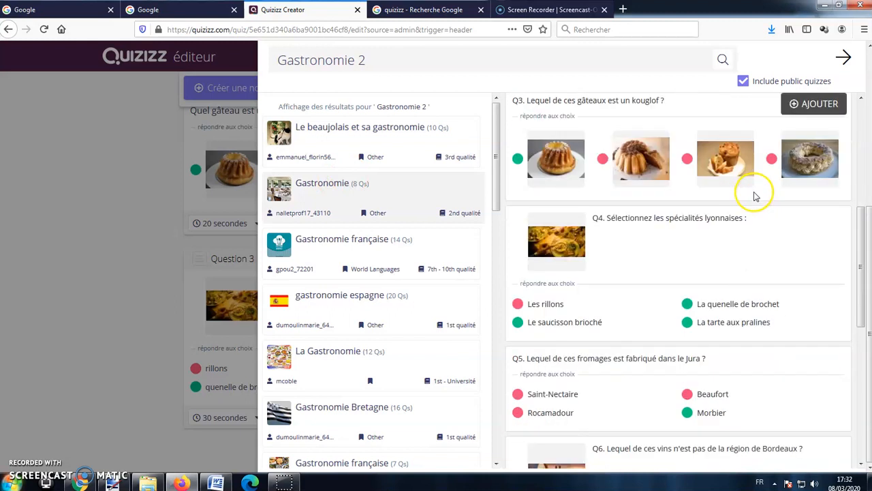
{"action": "scroll", "coordinate": [755, 197], "scroll_direction": "down", "scroll_amount": 3}
{"action": "scroll", "coordinate": [769, 217], "scroll_direction": "down", "scroll_amount": 1}
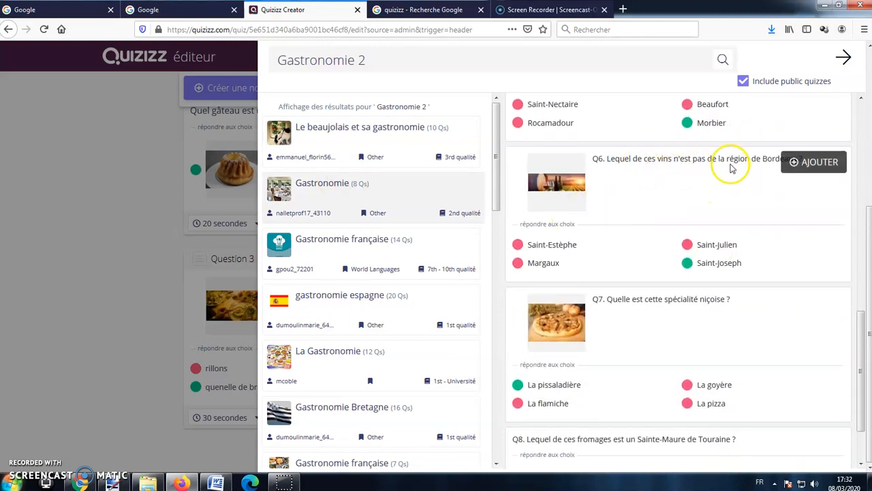
{"action": "left_click", "coordinate": [808, 167]}
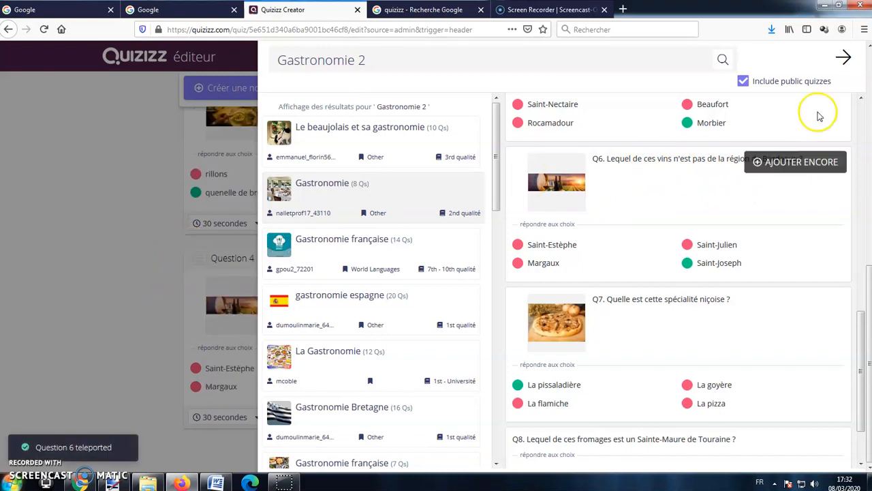
{"action": "left_click", "coordinate": [843, 58]}
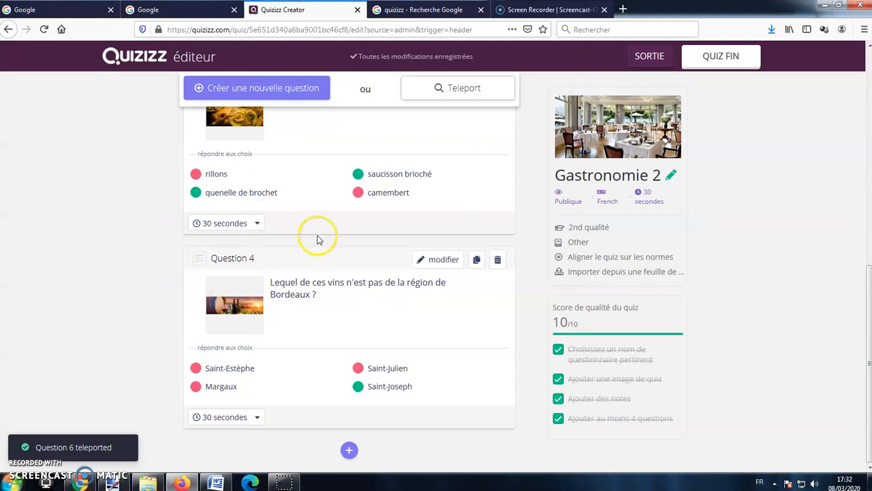
Step: Try to duplicate the question about the wine that is not from the Bordeaux region
{"action": "scroll", "coordinate": [325, 250], "scroll_direction": "up", "scroll_amount": 10}
{"action": "scroll", "coordinate": [353, 201], "scroll_direction": "down", "scroll_amount": 6}
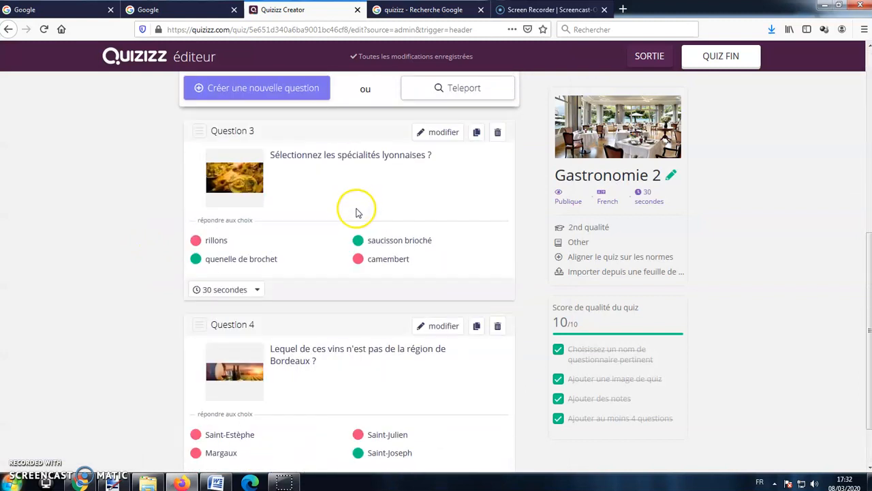
{"action": "scroll", "coordinate": [415, 244], "scroll_direction": "up", "scroll_amount": 1}
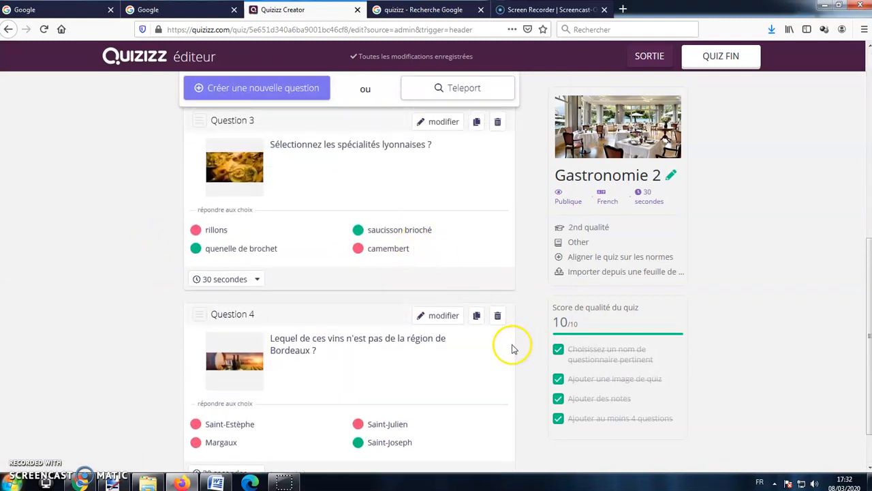
{"action": "left_click", "coordinate": [475, 318]}
{"action": "scroll", "coordinate": [346, 267], "scroll_direction": "down", "scroll_amount": 7}
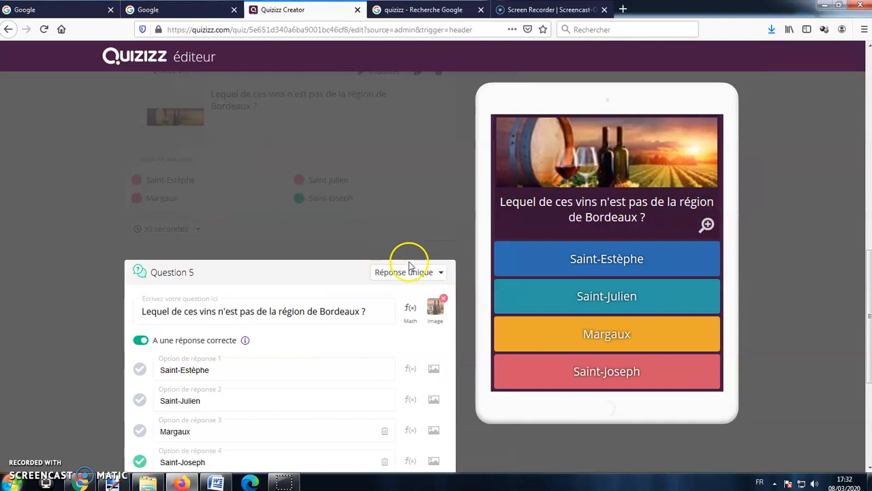
{"action": "scroll", "coordinate": [481, 265], "scroll_direction": "down", "scroll_amount": 4}
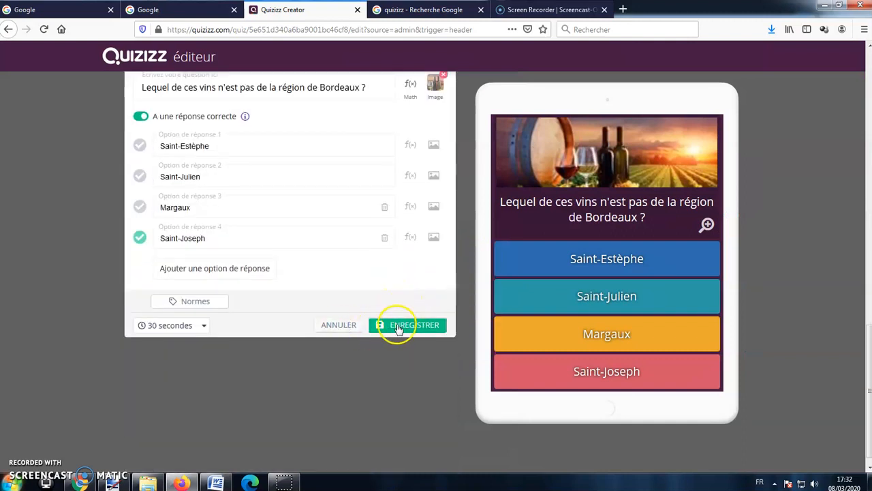
{"action": "left_click", "coordinate": [399, 327]}
Step: Reorder the questions so the Bordeaux wine question is second, the Lyon specialties third and the kouglof question last
{"action": "scroll", "coordinate": [405, 304], "scroll_direction": "up", "scroll_amount": 2}
{"action": "scroll", "coordinate": [405, 306], "scroll_direction": "up", "scroll_amount": 5}
{"action": "scroll", "coordinate": [405, 306], "scroll_direction": "down", "scroll_amount": 3}
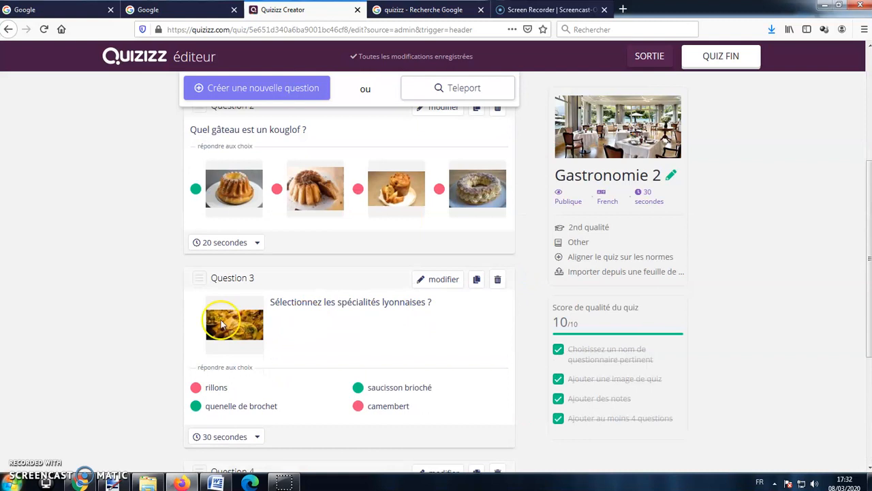
{"action": "left_click", "coordinate": [196, 281]}
{"action": "left_click_drag", "start_coordinate": [200, 181], "coordinate": [196, 249]}
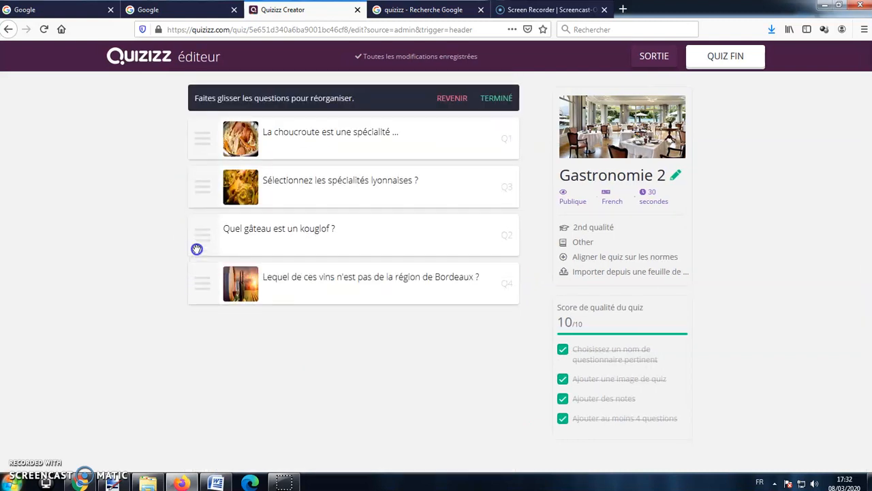
{"action": "left_click_drag", "start_coordinate": [207, 285], "coordinate": [203, 177]}
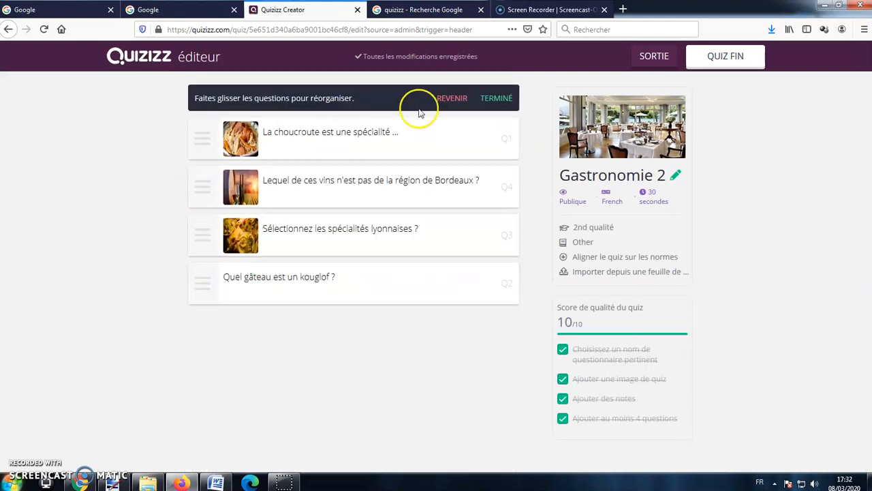
{"action": "left_click", "coordinate": [499, 101]}
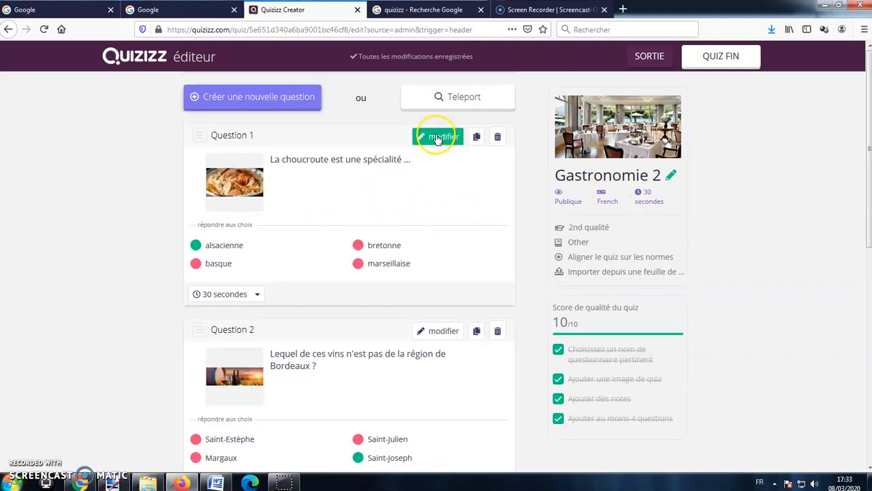
Step: Open the choucroute question for editing and save it with its existing content
{"action": "left_click", "coordinate": [438, 137]}
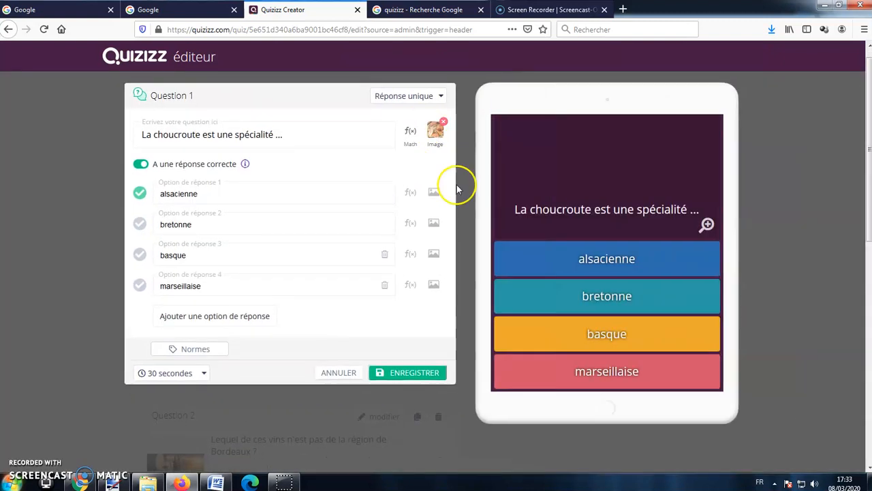
{"action": "left_click", "coordinate": [237, 191]}
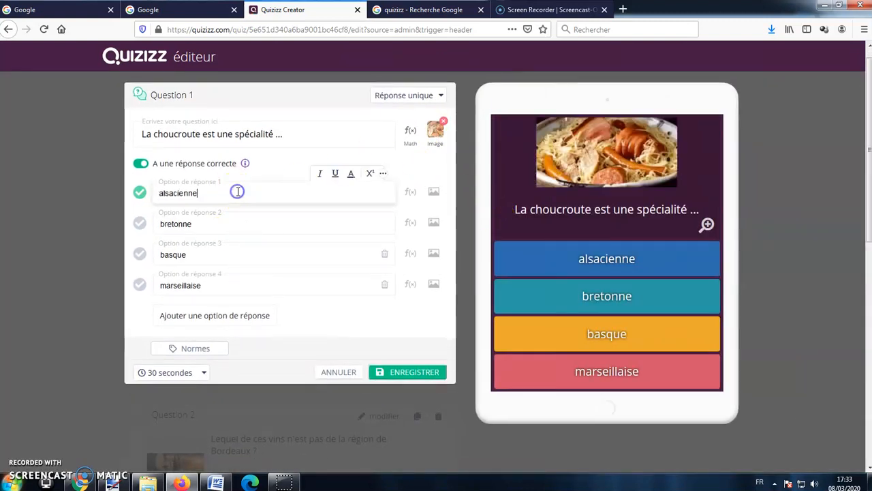
{"action": "left_click", "coordinate": [403, 378]}
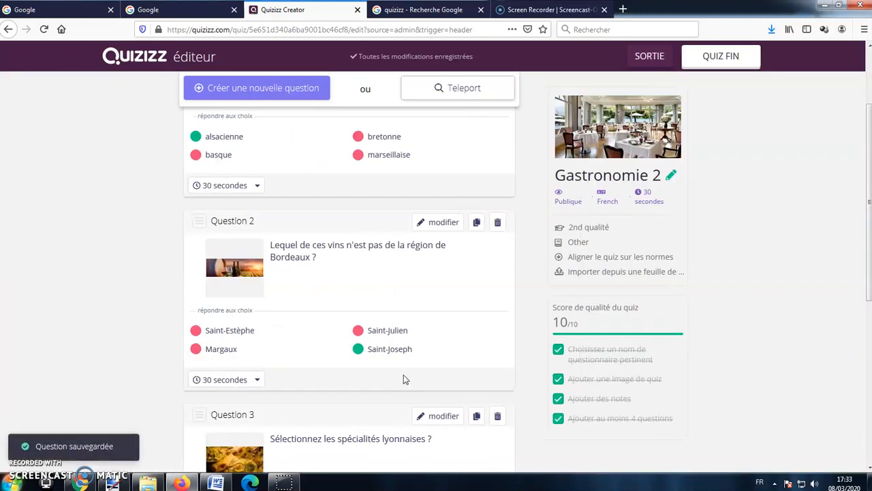
Step: Finish the Gastronomie 2 quiz to publish it
{"action": "scroll", "coordinate": [419, 329], "scroll_direction": "down", "scroll_amount": 5}
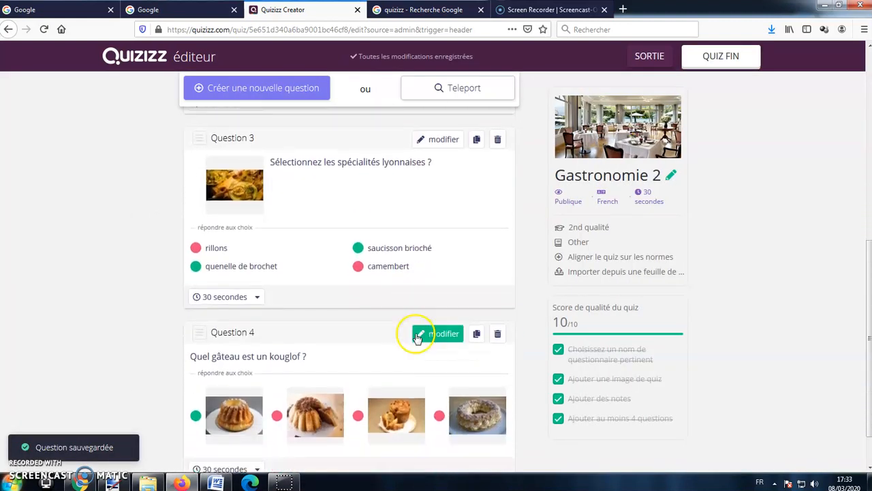
{"action": "scroll", "coordinate": [418, 329], "scroll_direction": "up", "scroll_amount": 7}
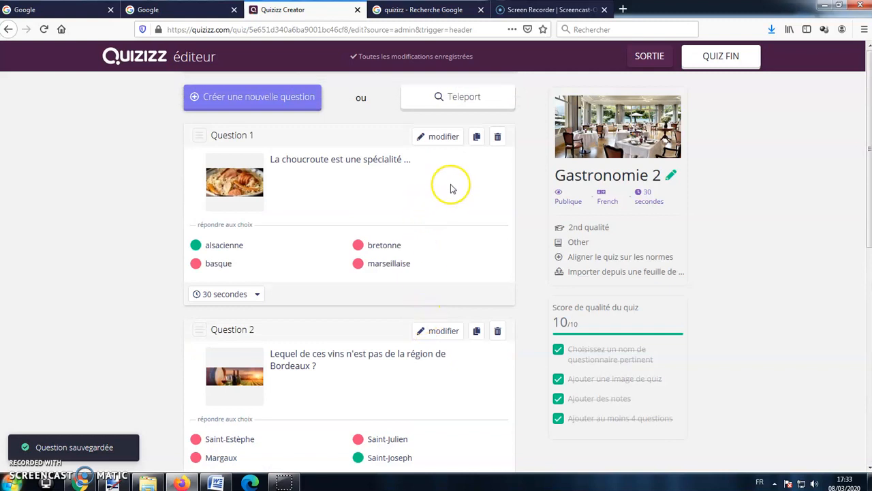
{"action": "left_click", "coordinate": [709, 59]}
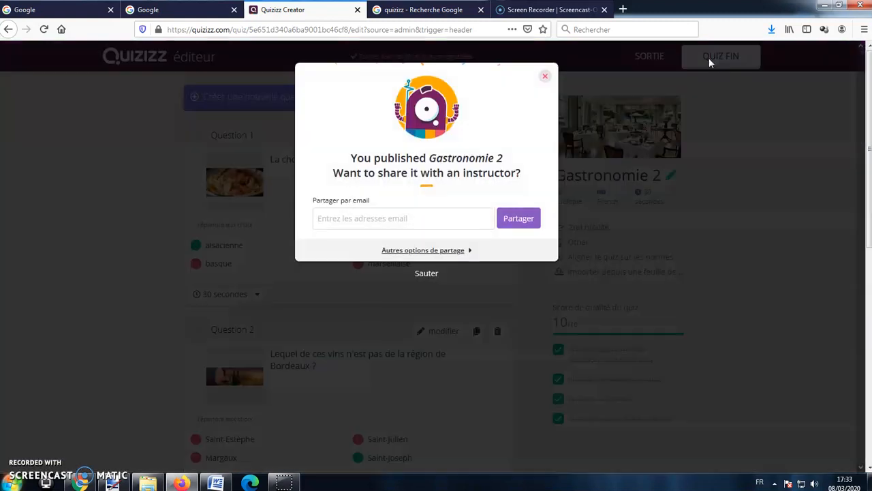
Step: Dismiss the sharing prompt and open the live game settings for the Gastronomie 2 quiz
{"action": "left_click", "coordinate": [547, 74]}
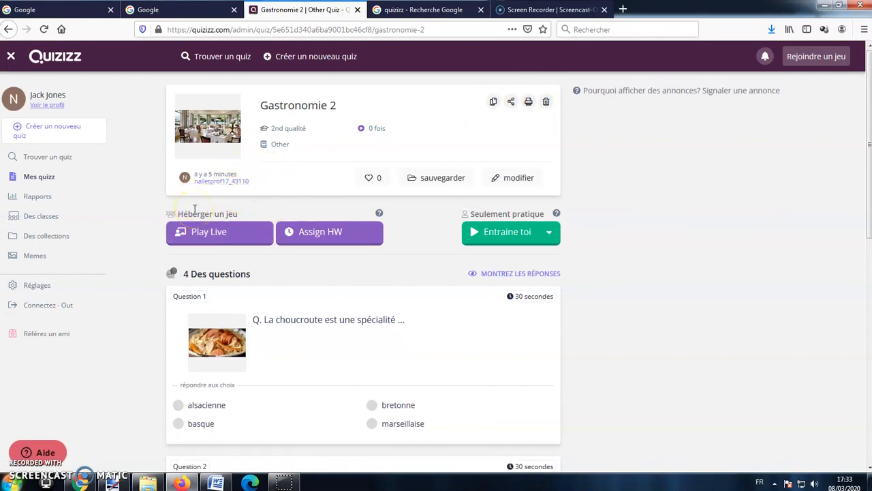
{"action": "left_click", "coordinate": [196, 231]}
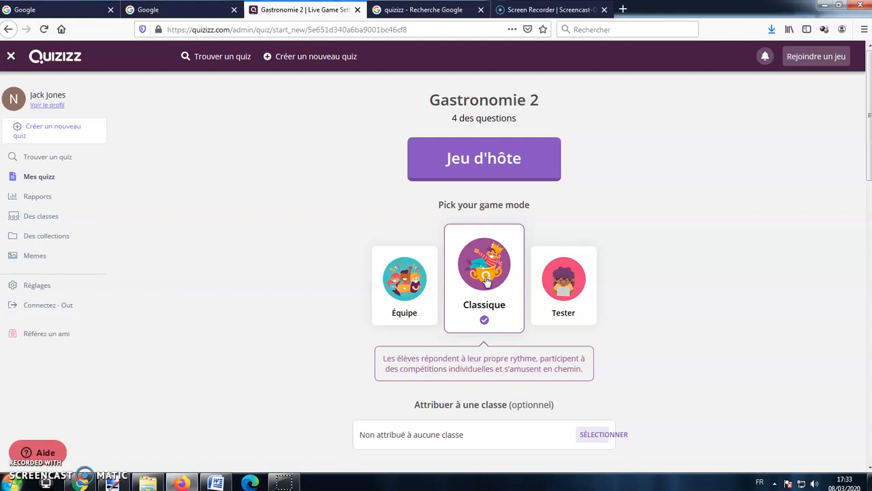
Step: Try the Équipe and Tester game modes and return to Classique
{"action": "left_click", "coordinate": [402, 290]}
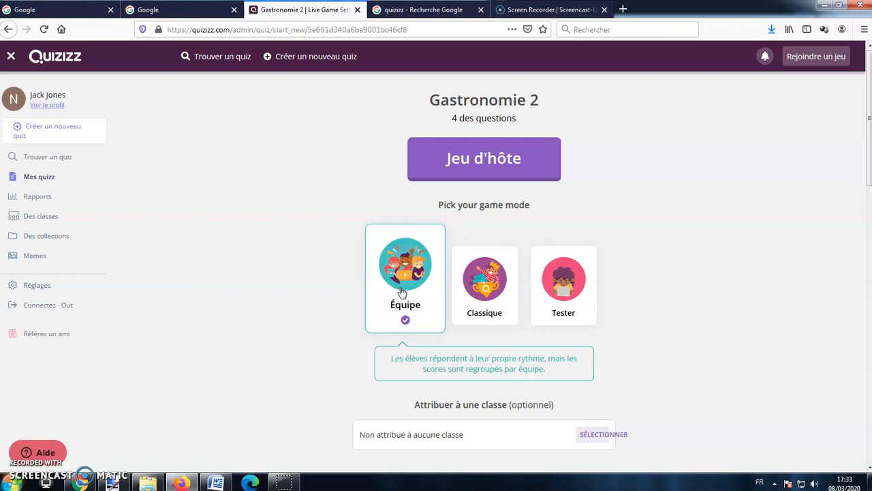
{"action": "left_click", "coordinate": [576, 275]}
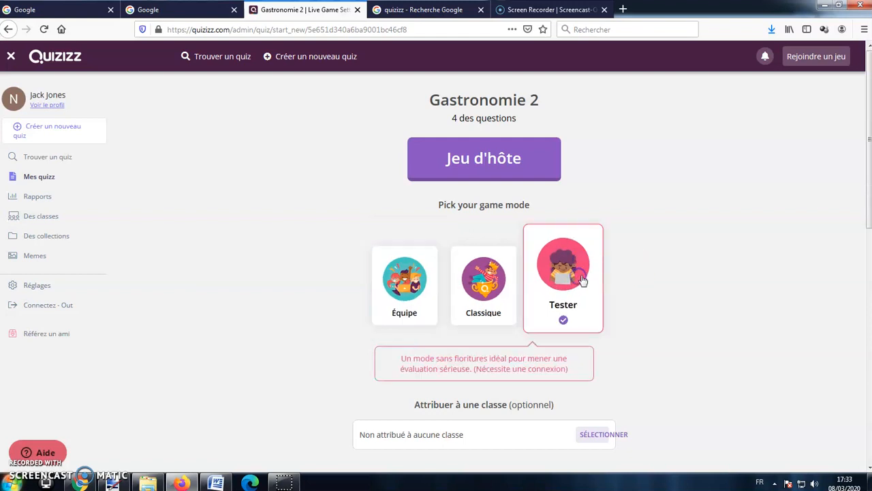
{"action": "left_click", "coordinate": [501, 283]}
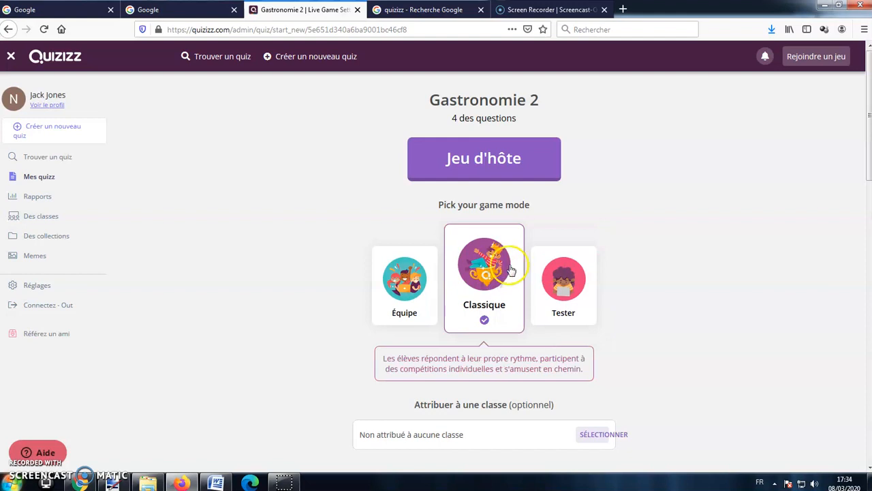
Step: Limit the student attempts (Tentatives de l'étudiant) to 1 in the advanced game settings
{"action": "scroll", "coordinate": [480, 253], "scroll_direction": "down", "scroll_amount": 5}
{"action": "scroll", "coordinate": [482, 253], "scroll_direction": "down", "scroll_amount": 3}
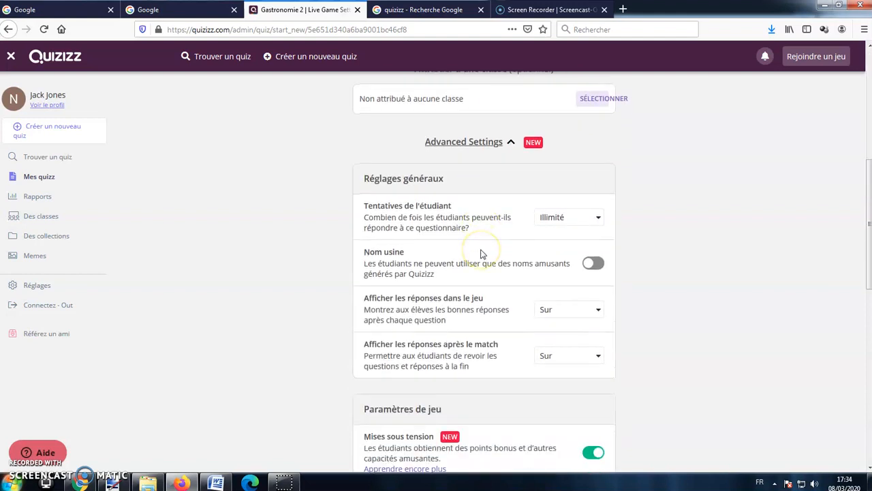
{"action": "left_click", "coordinate": [578, 162]}
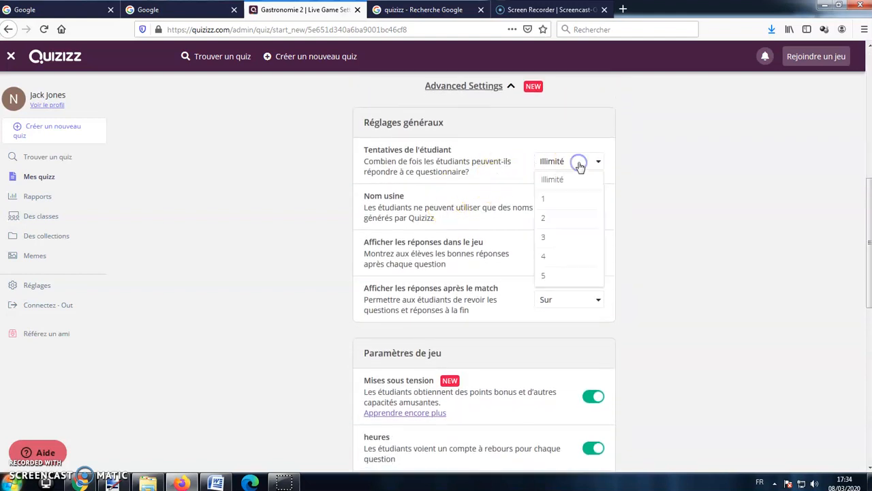
{"action": "left_click", "coordinate": [560, 218]}
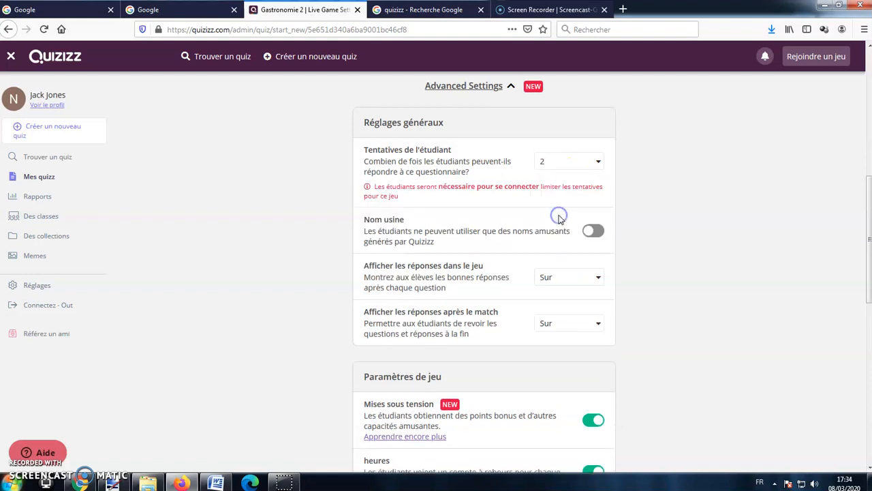
{"action": "left_click", "coordinate": [579, 165]}
{"action": "left_click", "coordinate": [569, 197]}
Step: Try switching off game settings such as power-ups, the leaderboard and redemption questions, and switch them back on
{"action": "scroll", "coordinate": [570, 204], "scroll_direction": "down", "scroll_amount": 1}
{"action": "scroll", "coordinate": [569, 228], "scroll_direction": "down", "scroll_amount": 3}
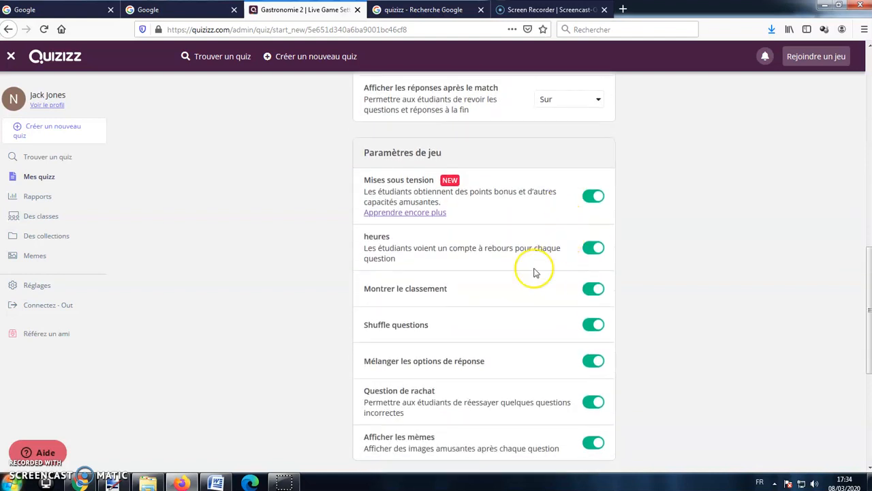
{"action": "scroll", "coordinate": [590, 235], "scroll_direction": "down", "scroll_amount": 1}
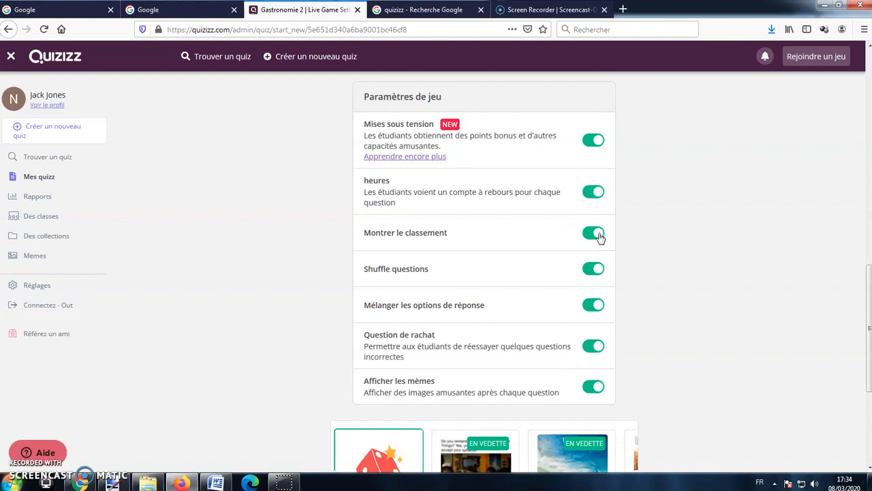
{"action": "left_click", "coordinate": [599, 235]}
{"action": "left_click", "coordinate": [591, 248]}
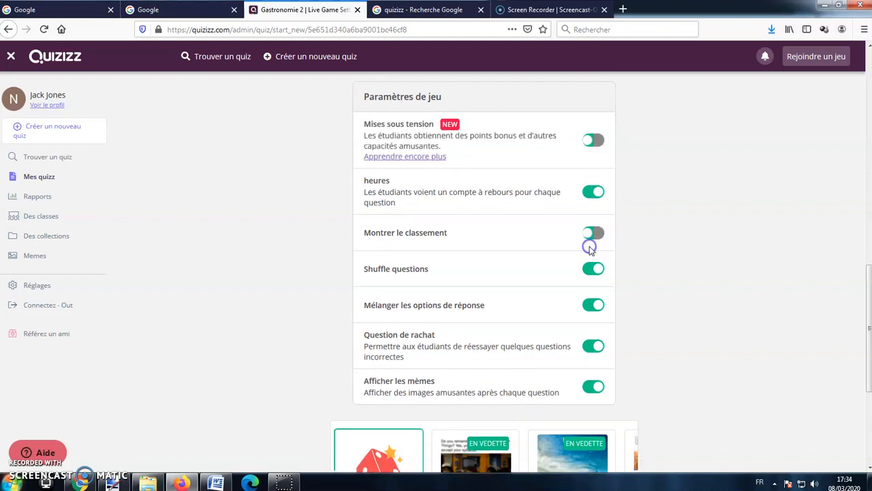
{"action": "scroll", "coordinate": [593, 247], "scroll_direction": "down", "scroll_amount": 1}
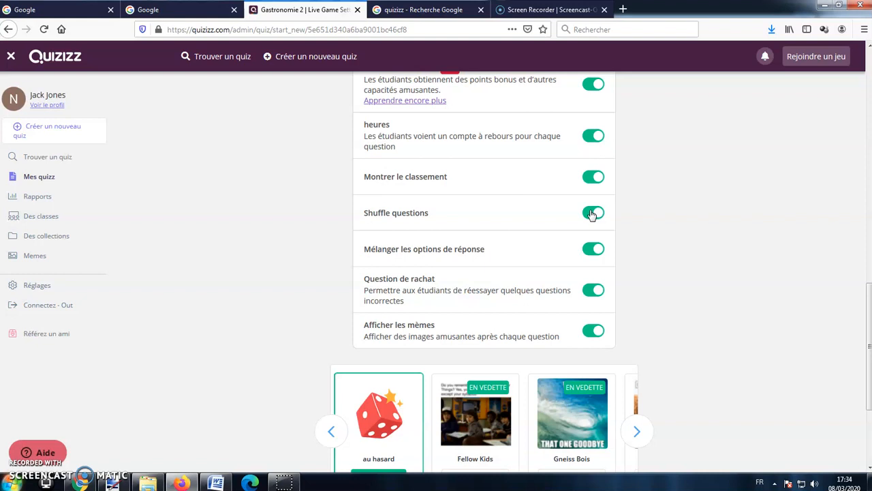
{"action": "left_click", "coordinate": [590, 252]}
{"action": "scroll", "coordinate": [580, 287], "scroll_direction": "down", "scroll_amount": 2}
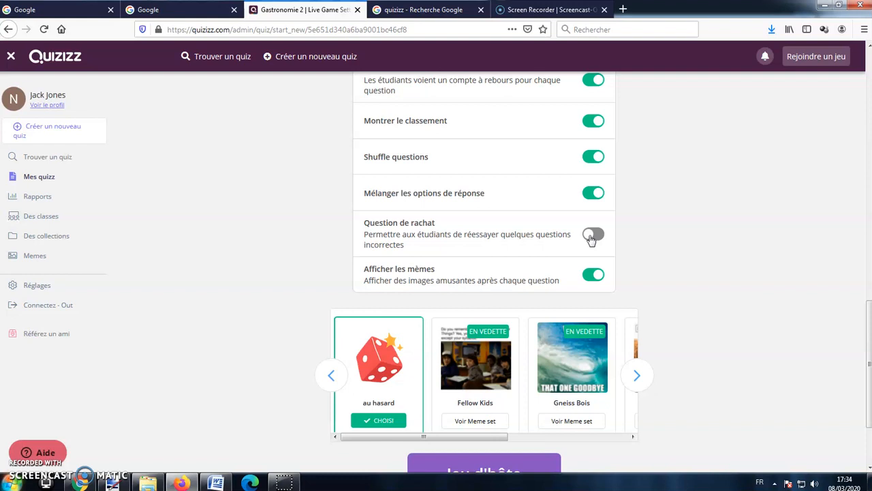
Step: Turn off the memes shown after each question and host the Gastronomie 2 game in Classique mode
{"action": "left_click", "coordinate": [595, 274]}
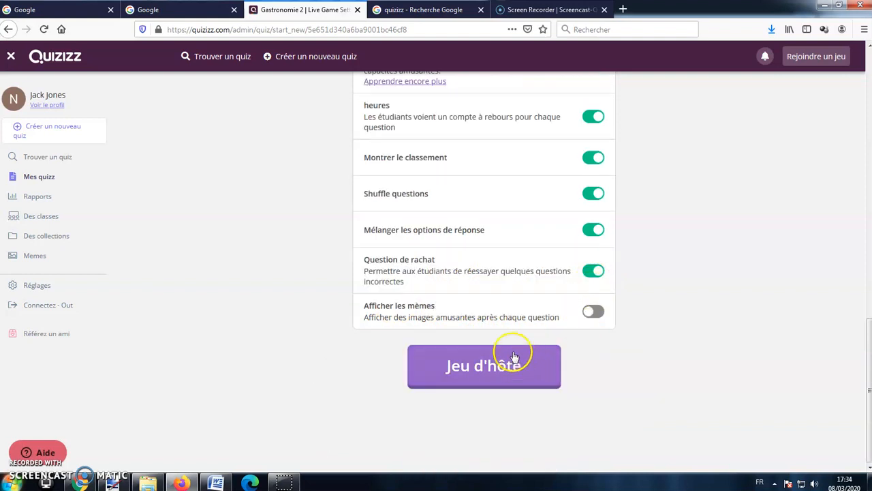
{"action": "scroll", "coordinate": [510, 298], "scroll_direction": "up", "scroll_amount": 10}
{"action": "scroll", "coordinate": [510, 300], "scroll_direction": "up", "scroll_amount": 5}
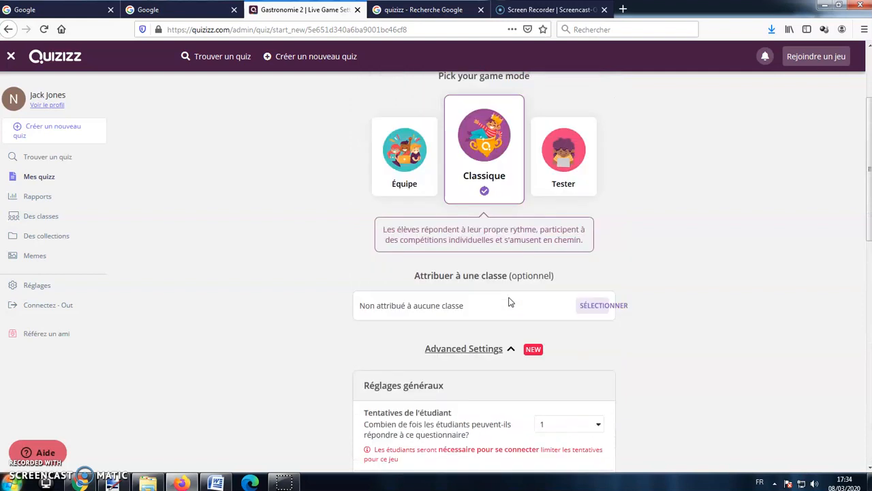
{"action": "left_click", "coordinate": [481, 159]}
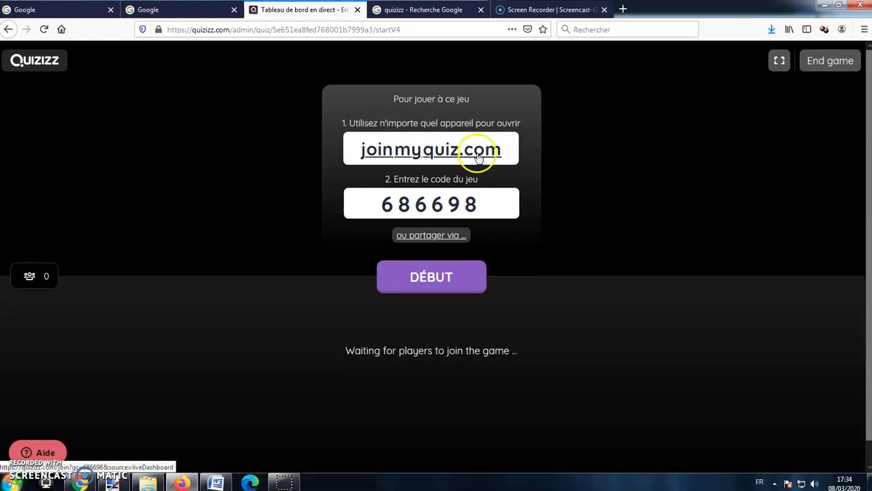
Step: Open the Quizizz Join a Game page from the Google results and join with the game code copied from the live dashboard
{"action": "left_click", "coordinate": [404, 7]}
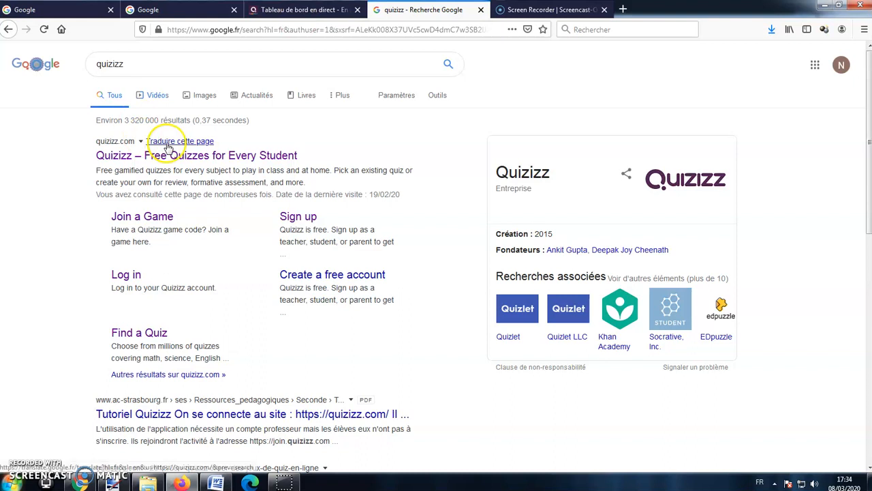
{"action": "left_click", "coordinate": [126, 218]}
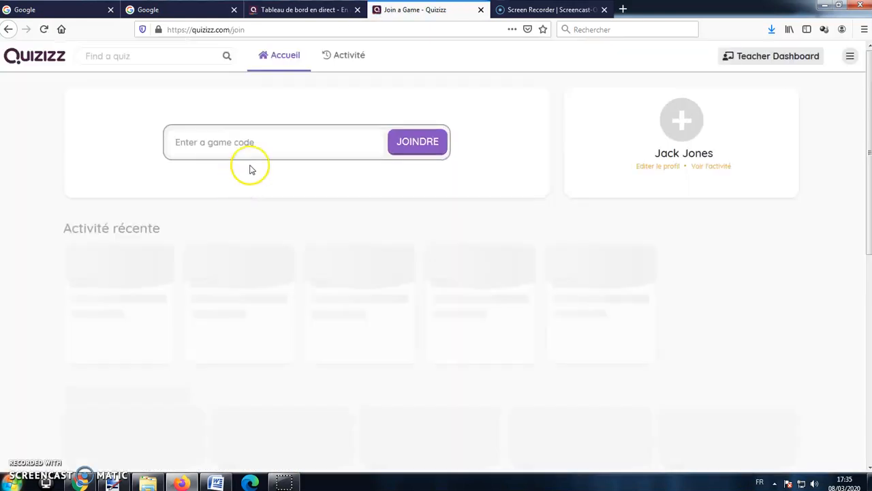
{"action": "left_click", "coordinate": [286, 12]}
{"action": "left_click_drag", "start_coordinate": [482, 207], "coordinate": [382, 203]}
{"action": "right_click", "coordinate": [415, 209]}
{"action": "left_click", "coordinate": [419, 205]}
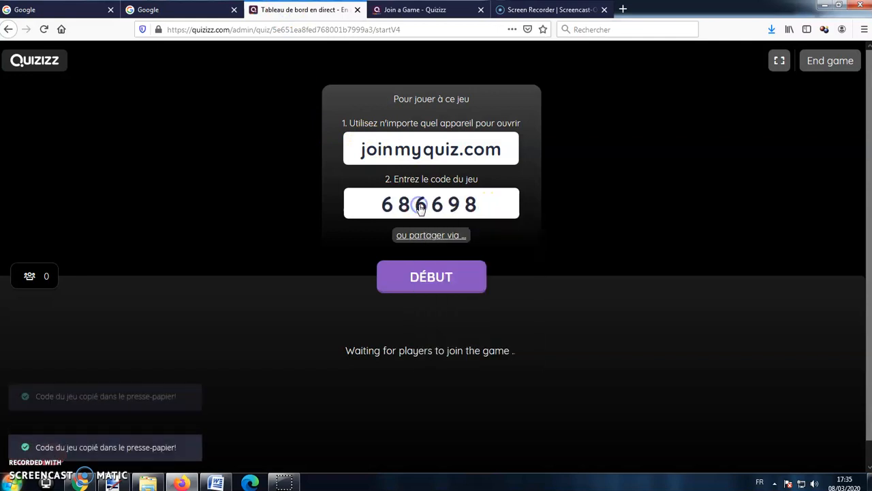
{"action": "left_click", "coordinate": [413, 10]}
{"action": "right_click", "coordinate": [281, 142]}
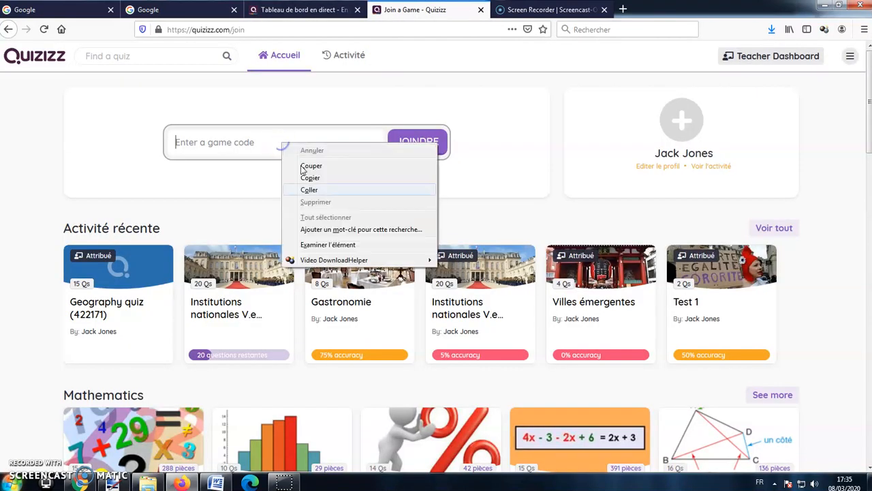
{"action": "left_click", "coordinate": [311, 190]}
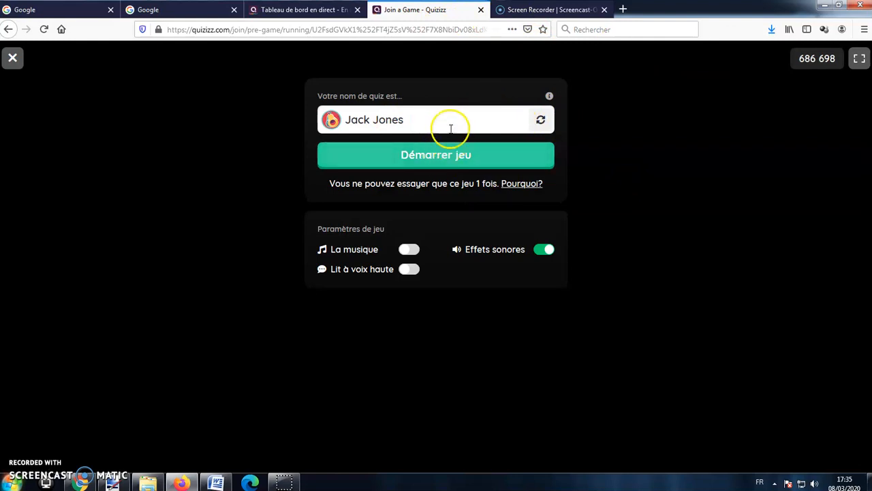
Step: Enter the player's first name as the quiz name, enter the game, and launch it from the host dashboard
{"action": "left_click_drag", "start_coordinate": [434, 120], "coordinate": [261, 123]}
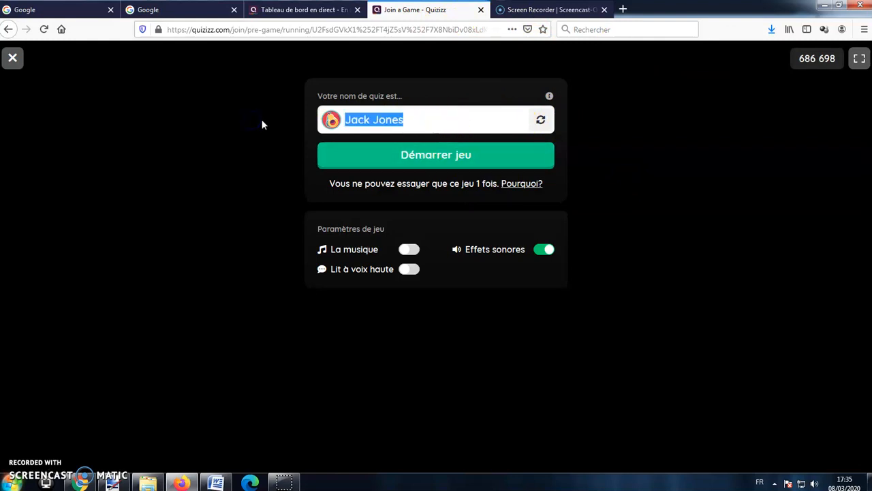
{"action": "type", "text": "Tom"}
{"action": "left_click", "coordinate": [444, 161]}
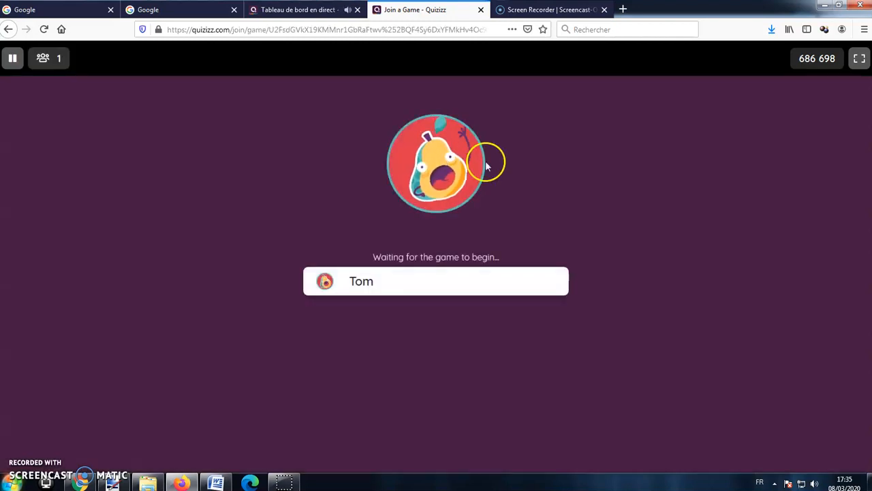
{"action": "left_click", "coordinate": [312, 10]}
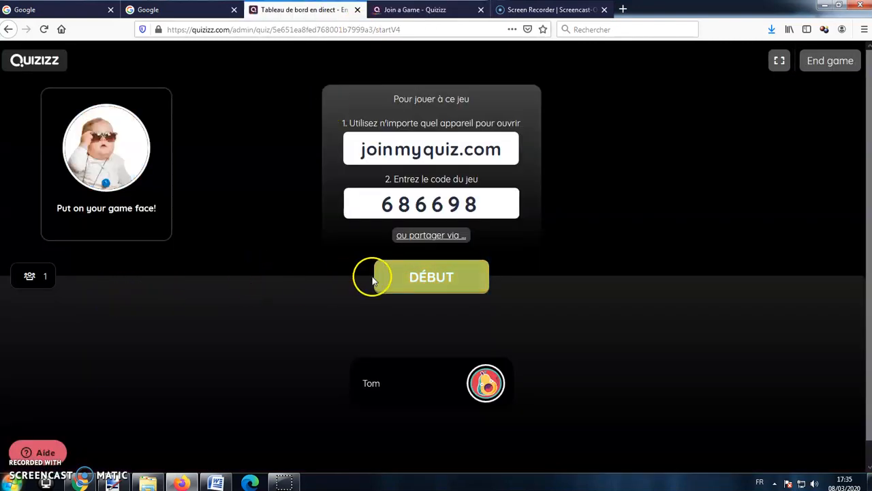
{"action": "left_click", "coordinate": [423, 278]}
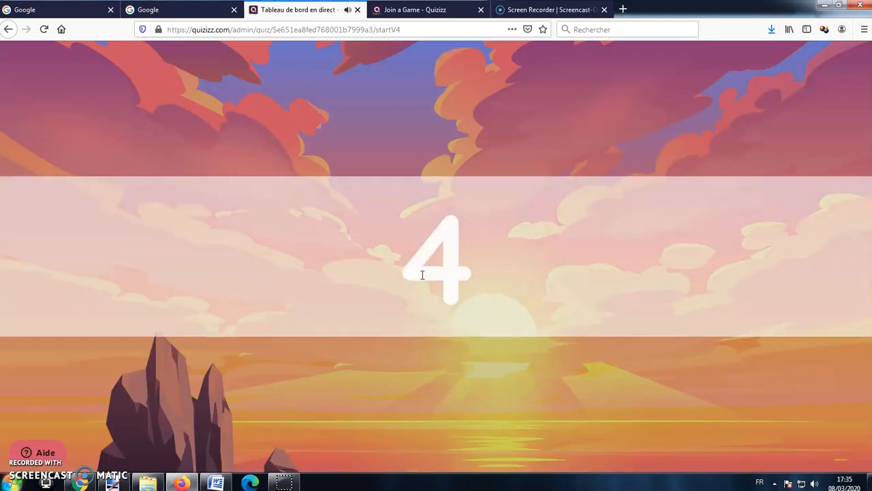
Step: Return to the player's game and answer the Bordeaux wine question with Saint-Joseph
{"action": "left_click", "coordinate": [415, 9]}
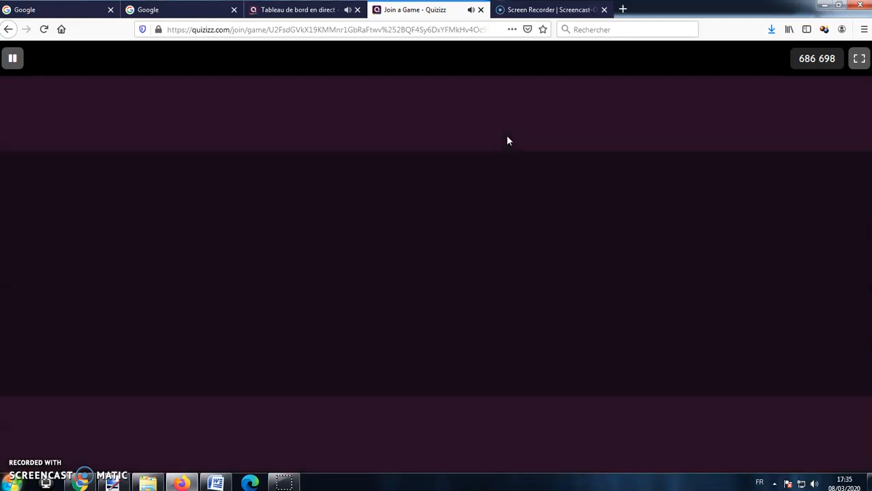
{"action": "left_click", "coordinate": [467, 169]}
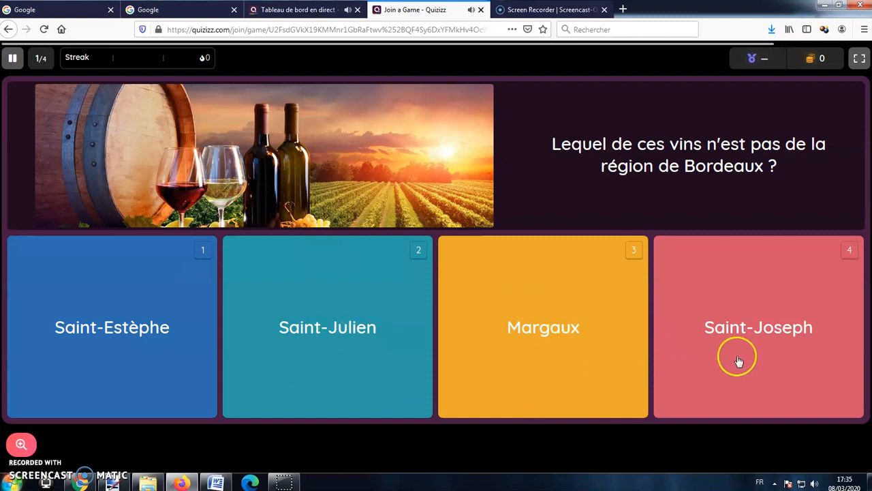
{"action": "left_click", "coordinate": [760, 345]}
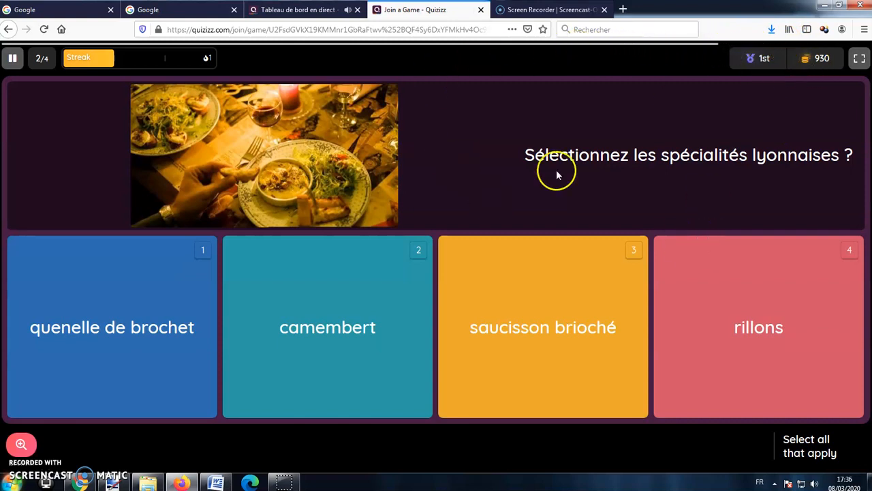
Step: Submit saucisson brioché, quenelle de brochet and rillons as the answers to the Lyon specialties question
{"action": "left_click", "coordinate": [629, 255]}
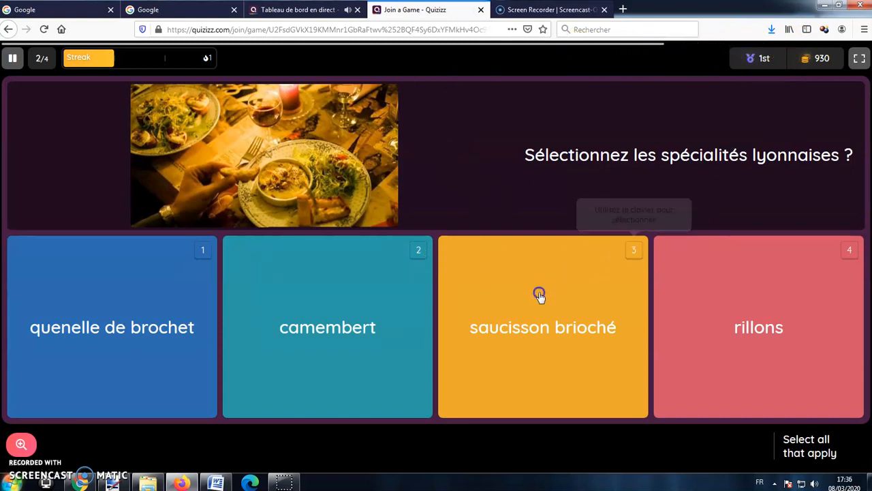
{"action": "left_click", "coordinate": [159, 301]}
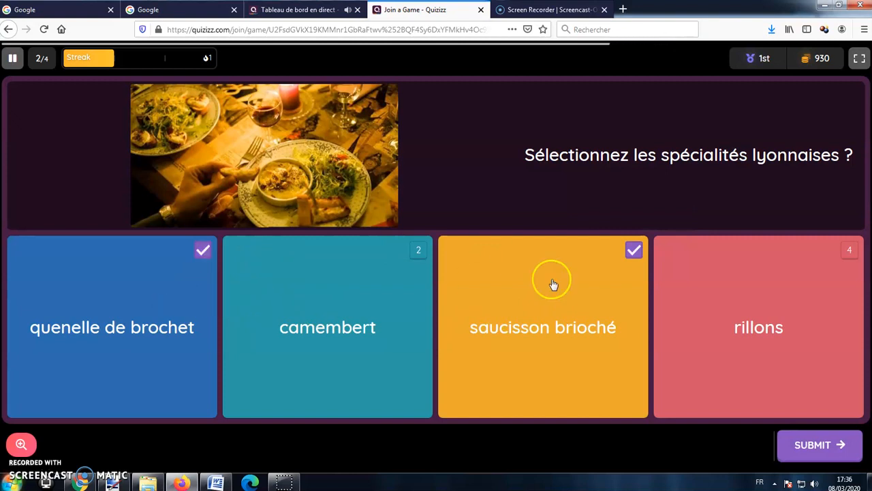
{"action": "left_click", "coordinate": [804, 375]}
{"action": "left_click", "coordinate": [836, 445]}
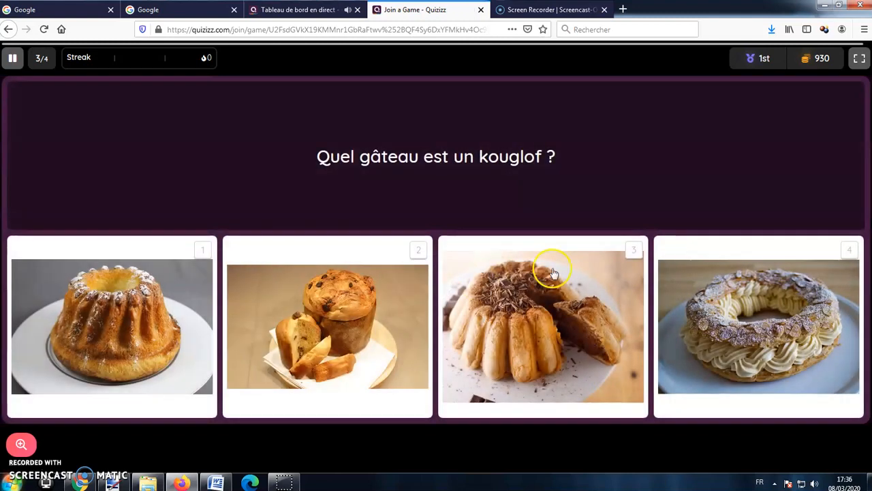
Step: Answer the kouglof question with the plain fluted ring cake photo and the choucroute question with alsacienne
{"action": "left_click", "coordinate": [175, 302]}
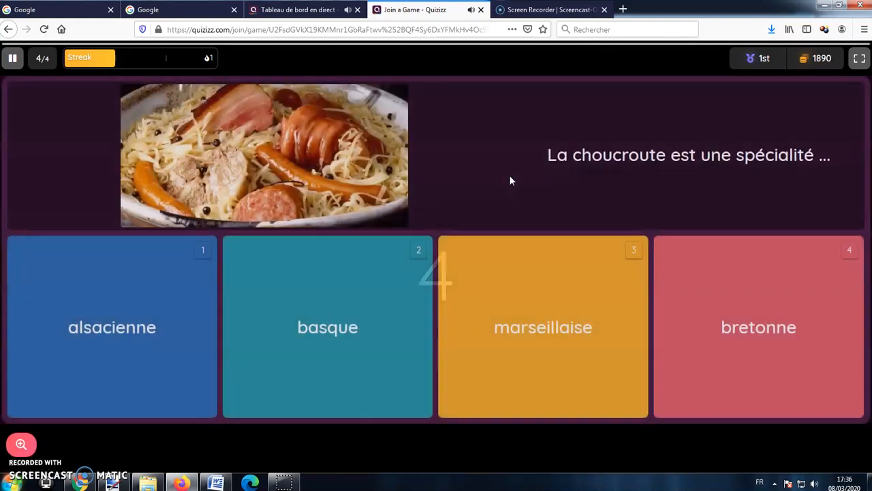
{"action": "left_click", "coordinate": [153, 323]}
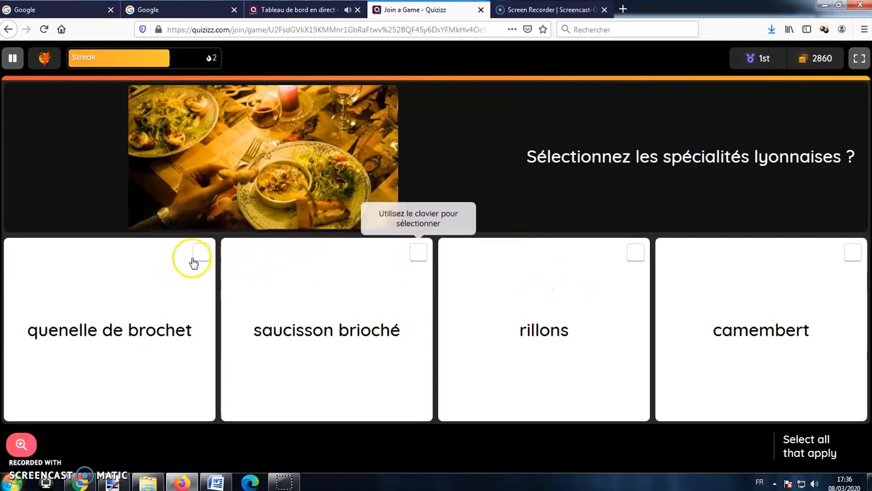
Step: Retry the Lyon specialties question by submitting saucisson brioché and quenelle de brochet
{"action": "left_click", "coordinate": [414, 254]}
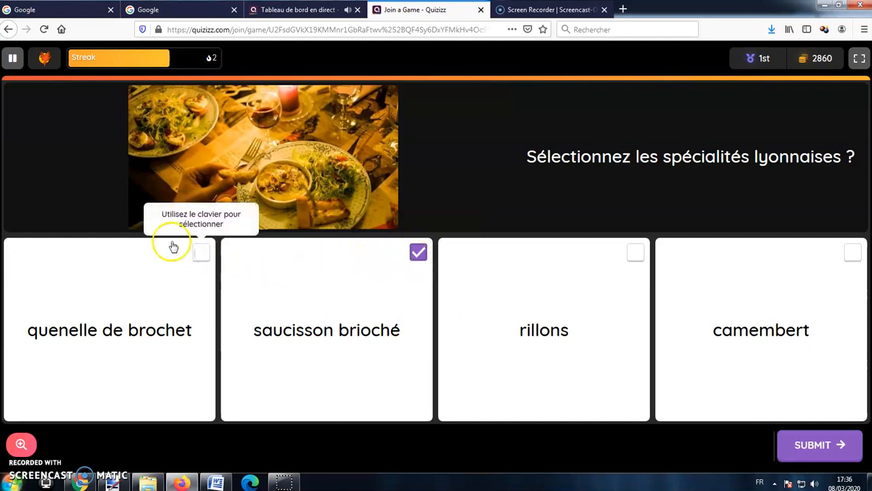
{"action": "left_click", "coordinate": [195, 298]}
{"action": "left_click", "coordinate": [811, 444]}
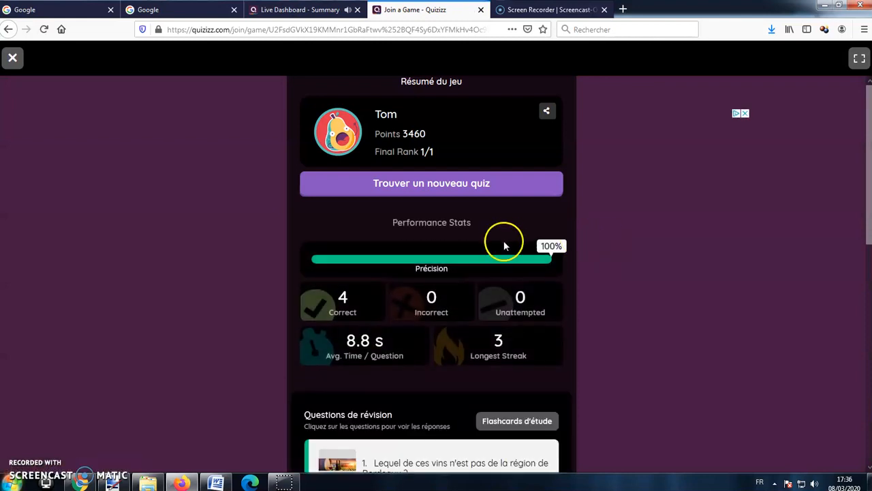
Step: Review the player's game summary, including the performance stats, the revision questions and the detailed answer to the Bordeaux wine question
{"action": "scroll", "coordinate": [438, 179], "scroll_direction": "down", "scroll_amount": 4}
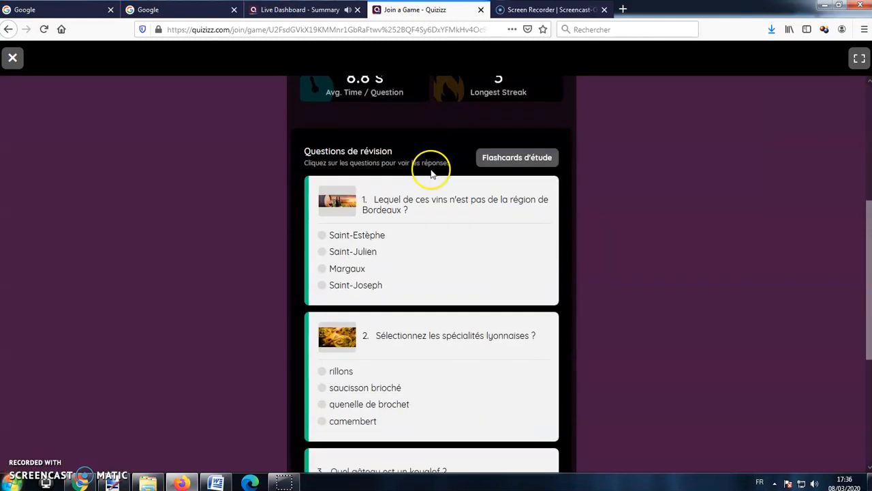
{"action": "scroll", "coordinate": [491, 171], "scroll_direction": "up", "scroll_amount": 2}
{"action": "scroll", "coordinate": [463, 171], "scroll_direction": "down", "scroll_amount": 4}
{"action": "scroll", "coordinate": [444, 276], "scroll_direction": "down", "scroll_amount": 2}
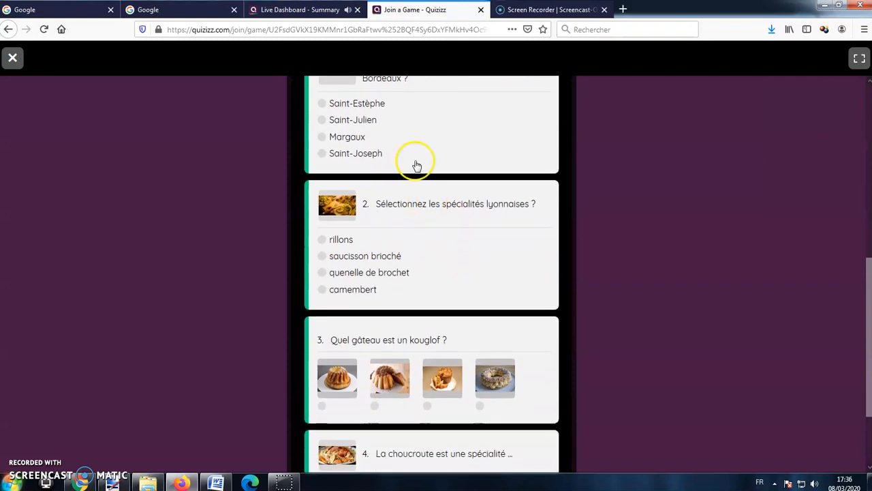
{"action": "left_click", "coordinate": [415, 163]}
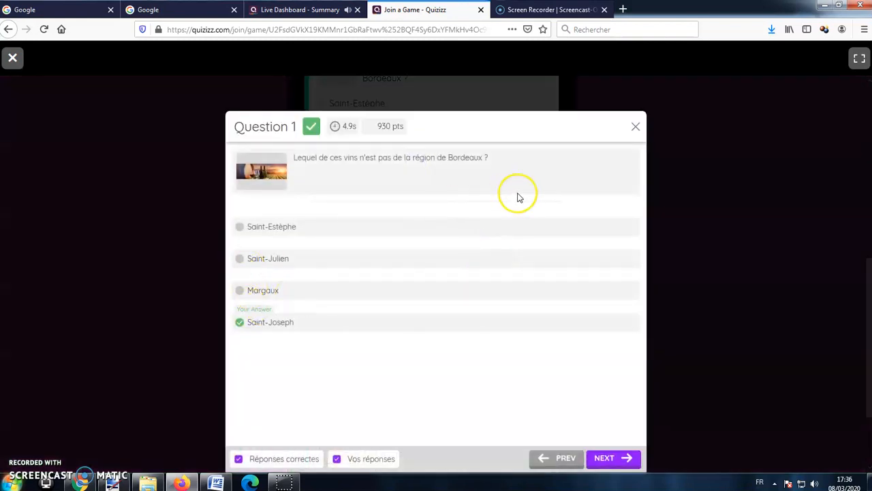
{"action": "left_click", "coordinate": [635, 126]}
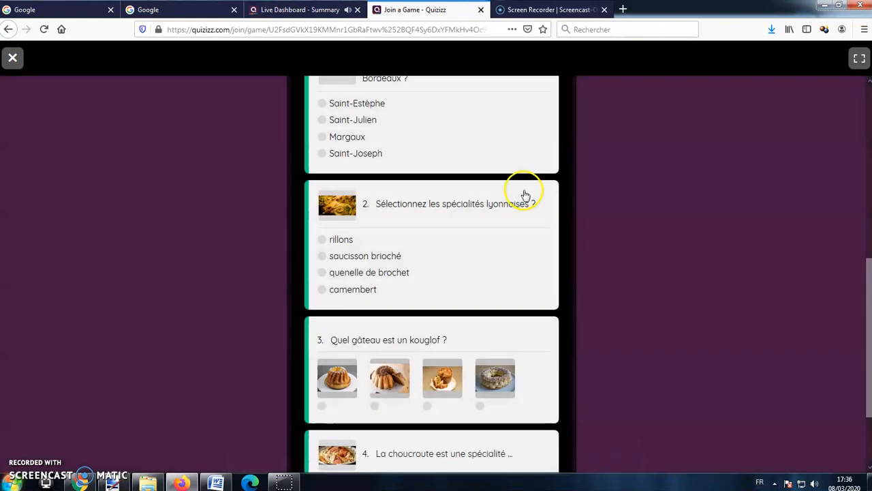
{"action": "scroll", "coordinate": [521, 195], "scroll_direction": "down", "scroll_amount": 3}
{"action": "scroll", "coordinate": [518, 202], "scroll_direction": "up", "scroll_amount": 6}
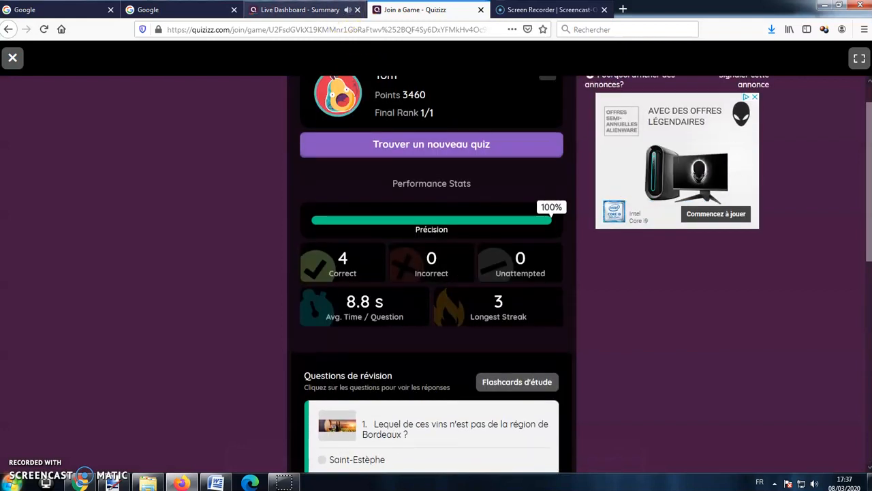
Step: Switch to the host's live dashboard and examine the final results by player and by question
{"action": "left_click", "coordinate": [310, 11]}
{"action": "scroll", "coordinate": [566, 236], "scroll_direction": "down", "scroll_amount": 1}
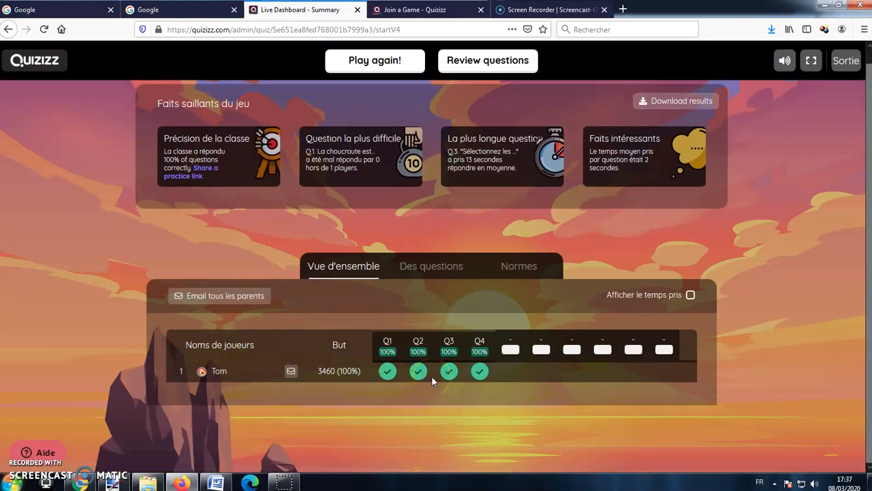
{"action": "left_click", "coordinate": [444, 268]}
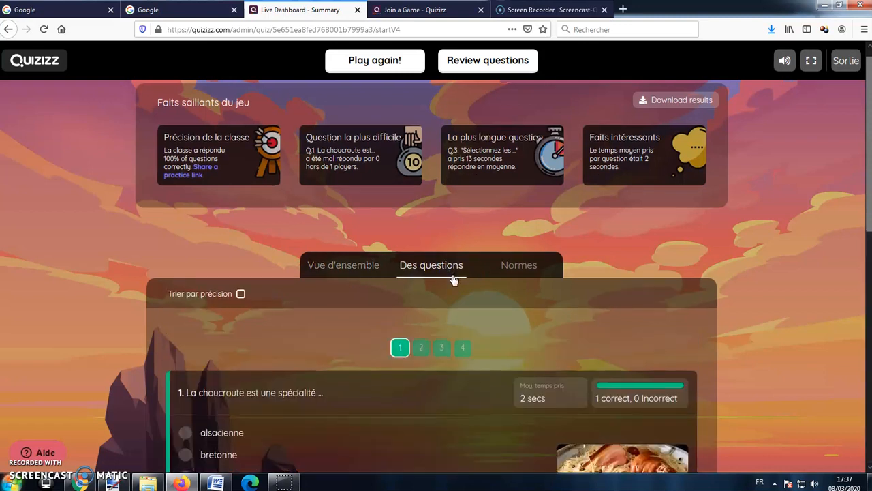
{"action": "scroll", "coordinate": [452, 274], "scroll_direction": "down", "scroll_amount": 2}
{"action": "scroll", "coordinate": [476, 211], "scroll_direction": "up", "scroll_amount": 2}
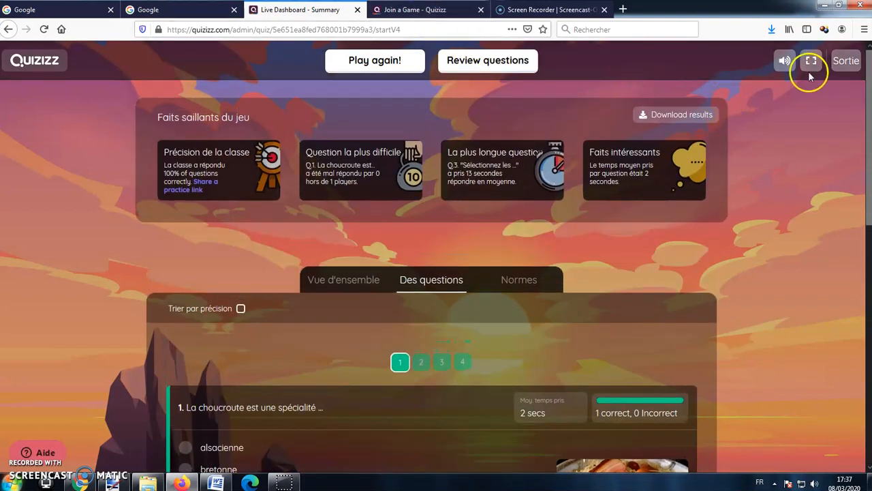
Step: Exit the live dashboard, close the player's game page, and open the Gastronomie 2 live game's entry in the reports
{"action": "left_click", "coordinate": [845, 60]}
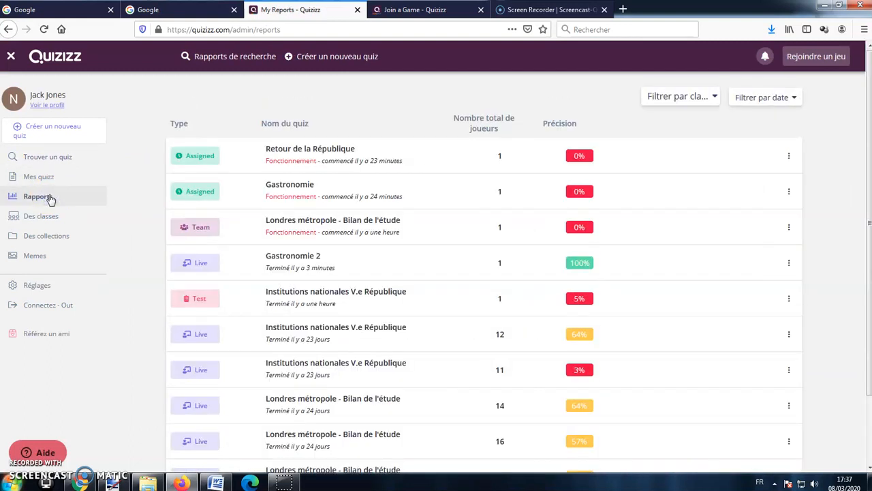
{"action": "left_click", "coordinate": [398, 9]}
{"action": "left_click", "coordinate": [480, 9]}
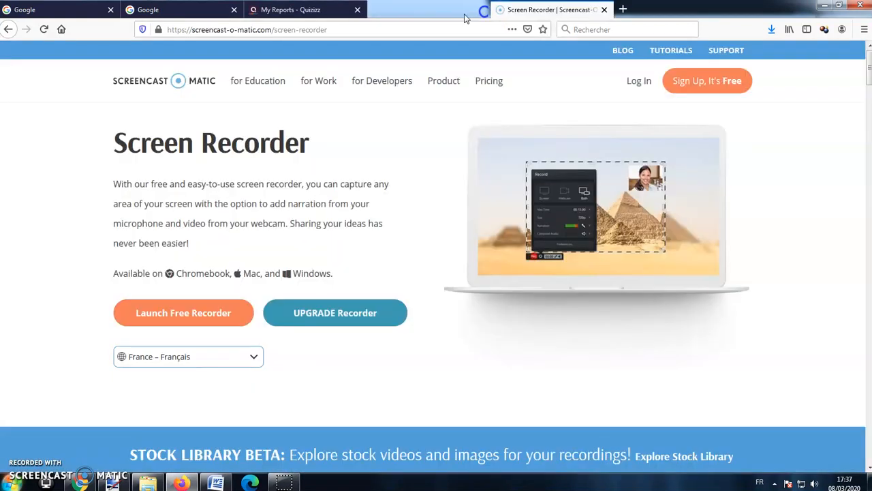
{"action": "left_click", "coordinate": [307, 10]}
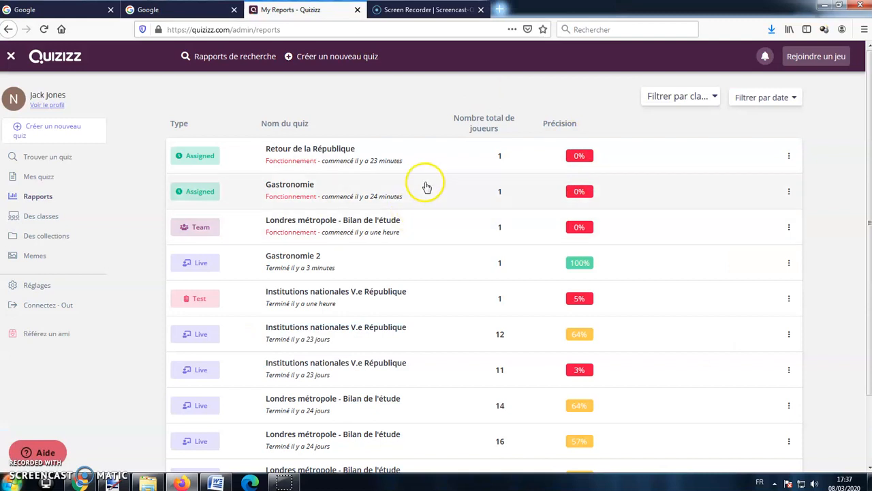
{"action": "left_click", "coordinate": [310, 268]}
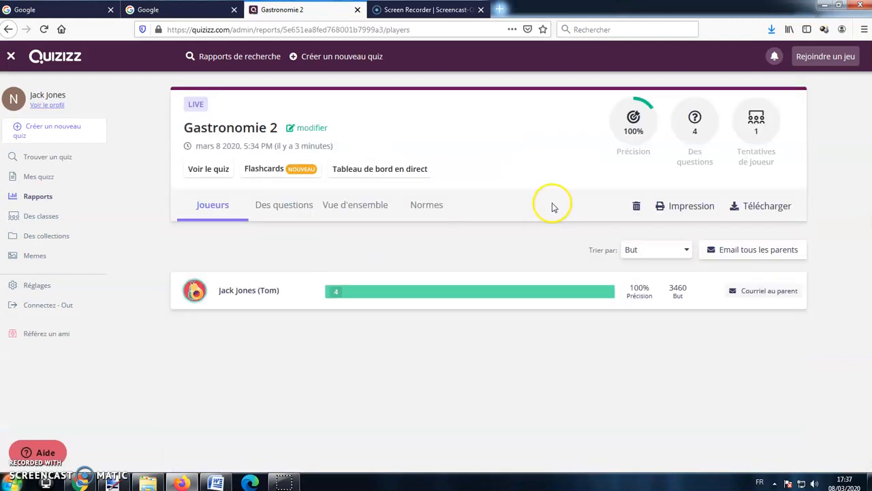